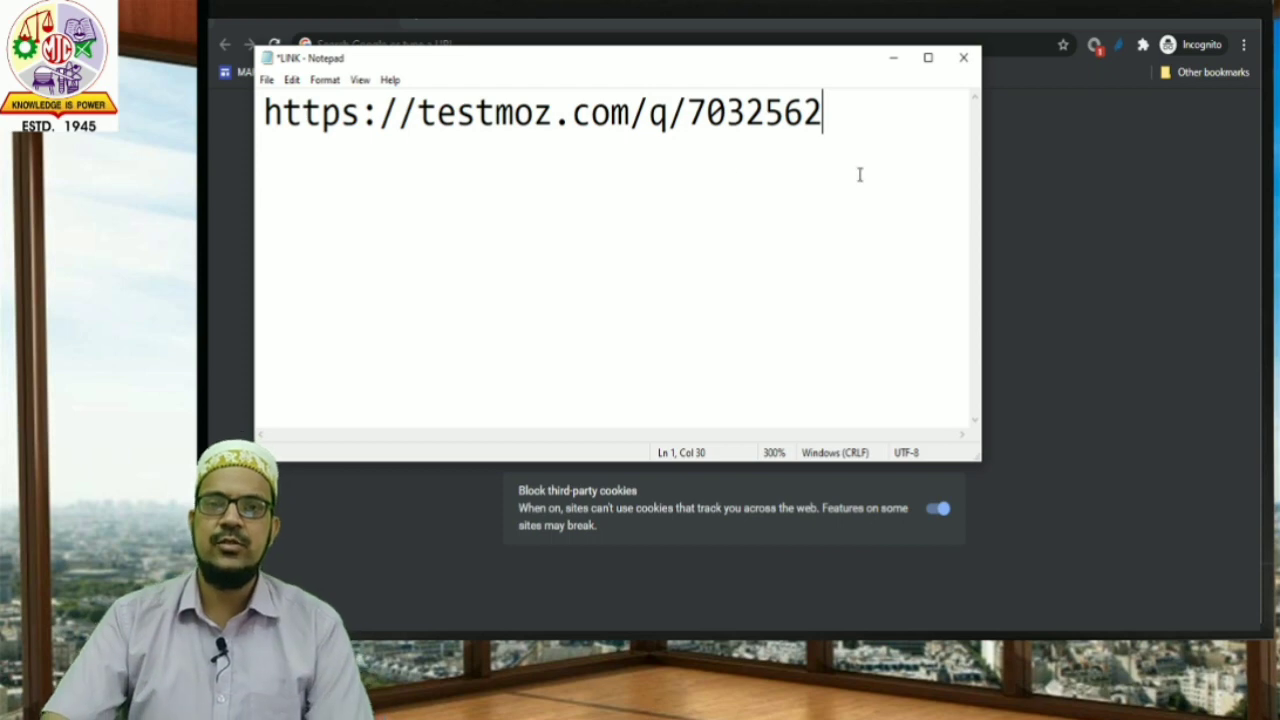
Copy the quiz link from Notepad and load it in the incognito Chrome window.
{"action": "left_click_drag", "start_coordinate": [849, 139], "coordinate": [277, 178]}
{"action": "key", "text": "ctrl+c"}
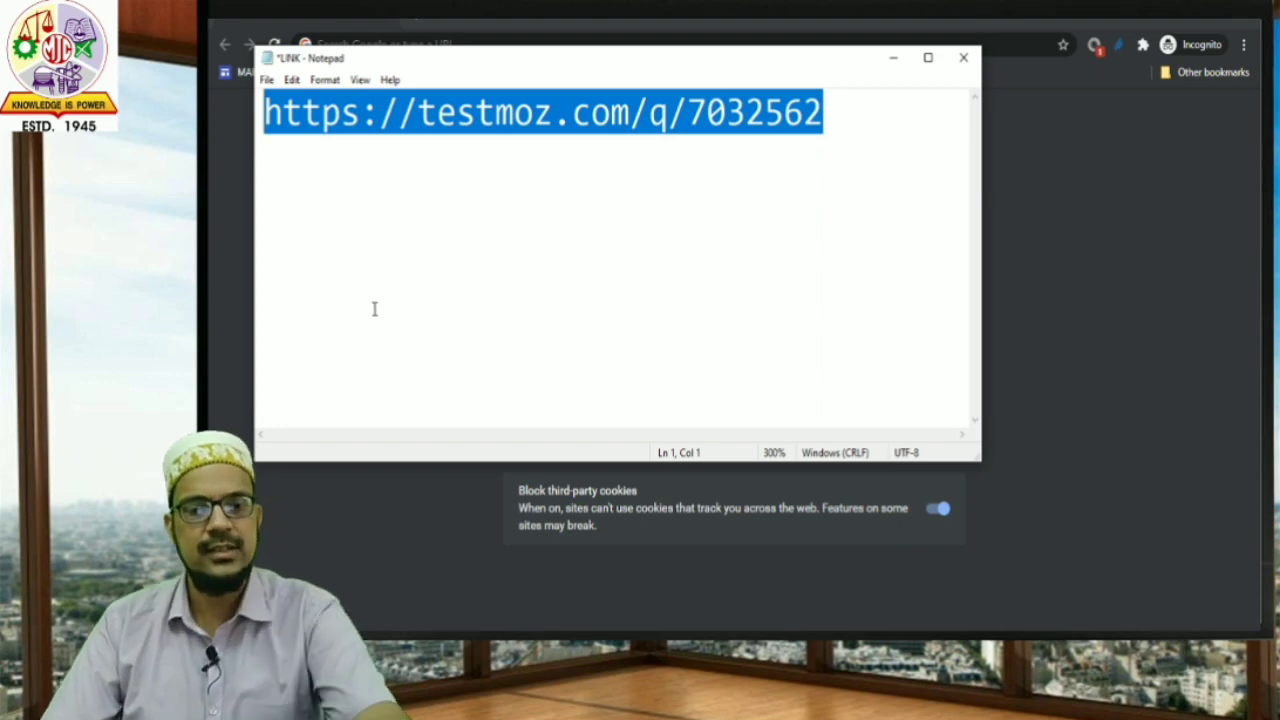
{"action": "left_click", "coordinate": [1063, 320]}
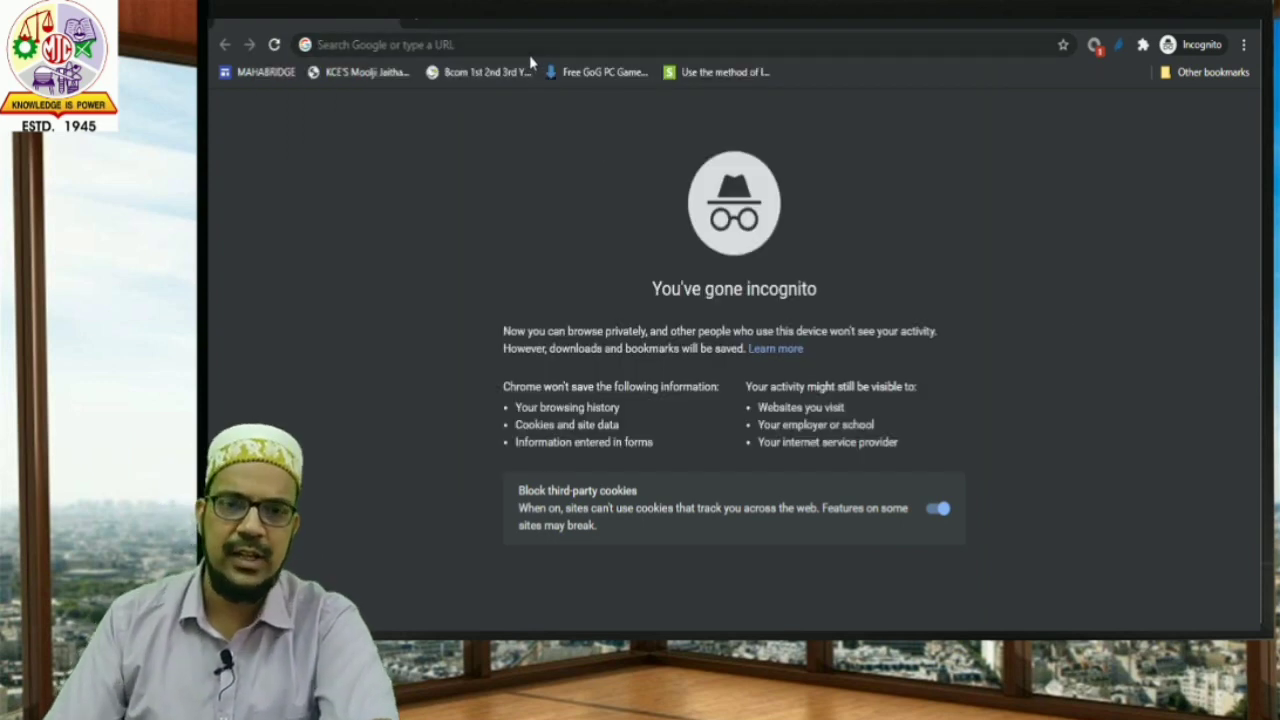
{"action": "left_click", "coordinate": [503, 45]}
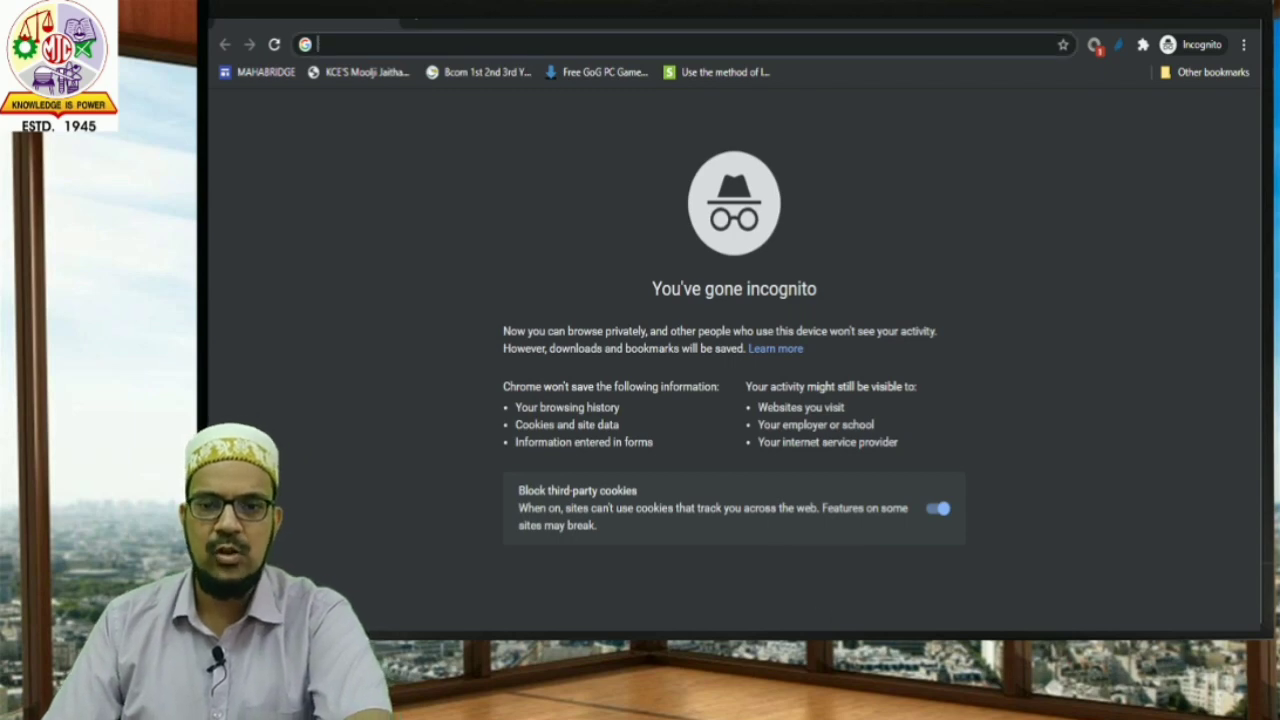
{"action": "key", "text": "alt+Tab"}
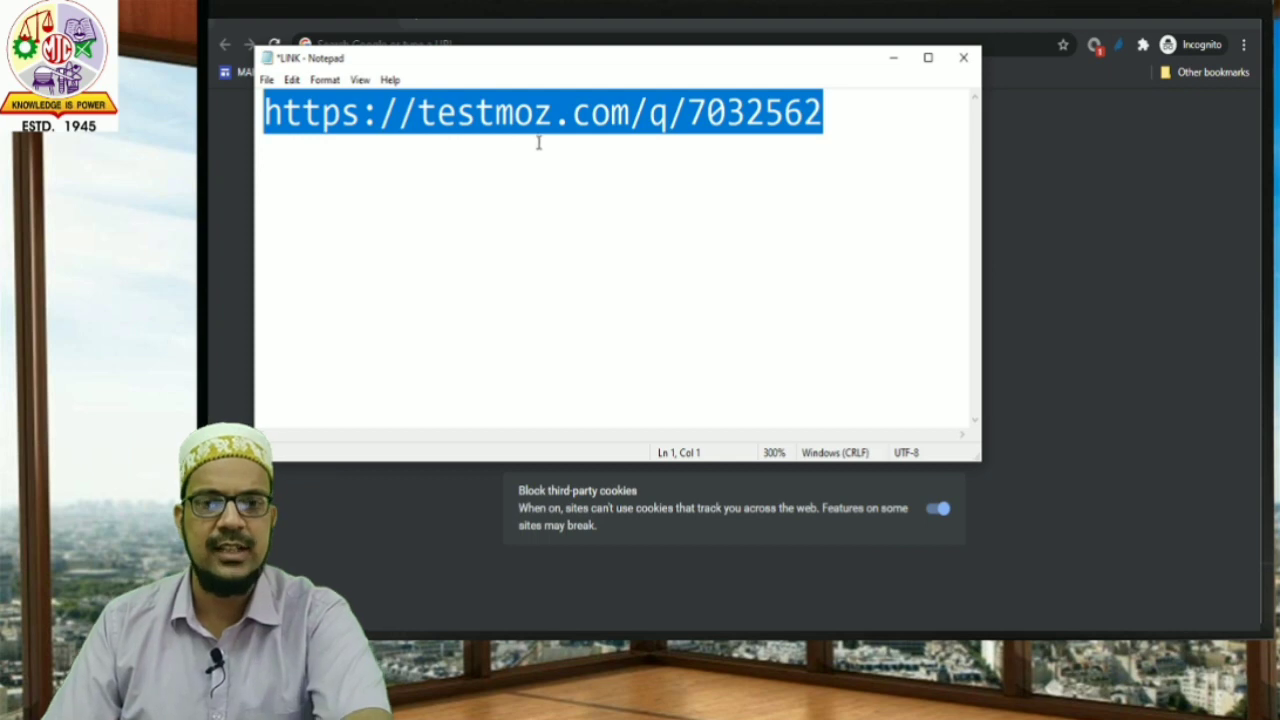
{"action": "left_click", "coordinate": [1080, 283]}
{"action": "left_click", "coordinate": [452, 44]}
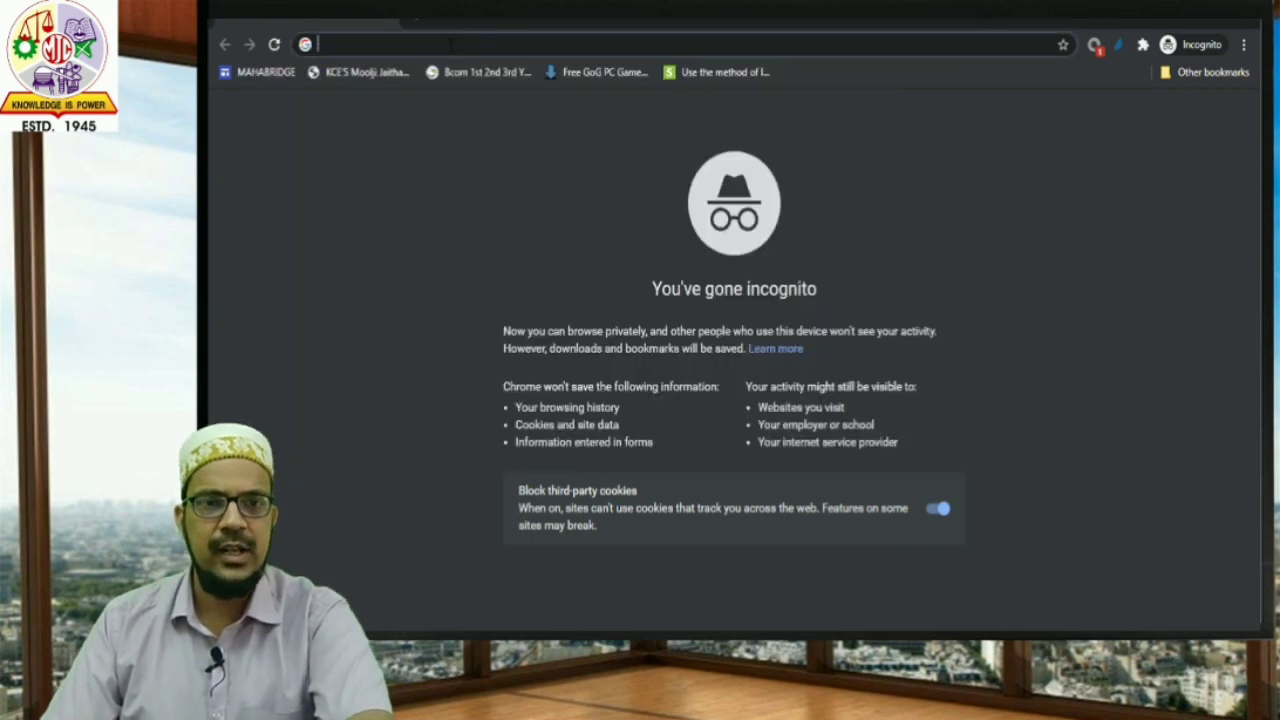
{"action": "right_click", "coordinate": [449, 46]}
{"action": "left_click", "coordinate": [498, 161]}
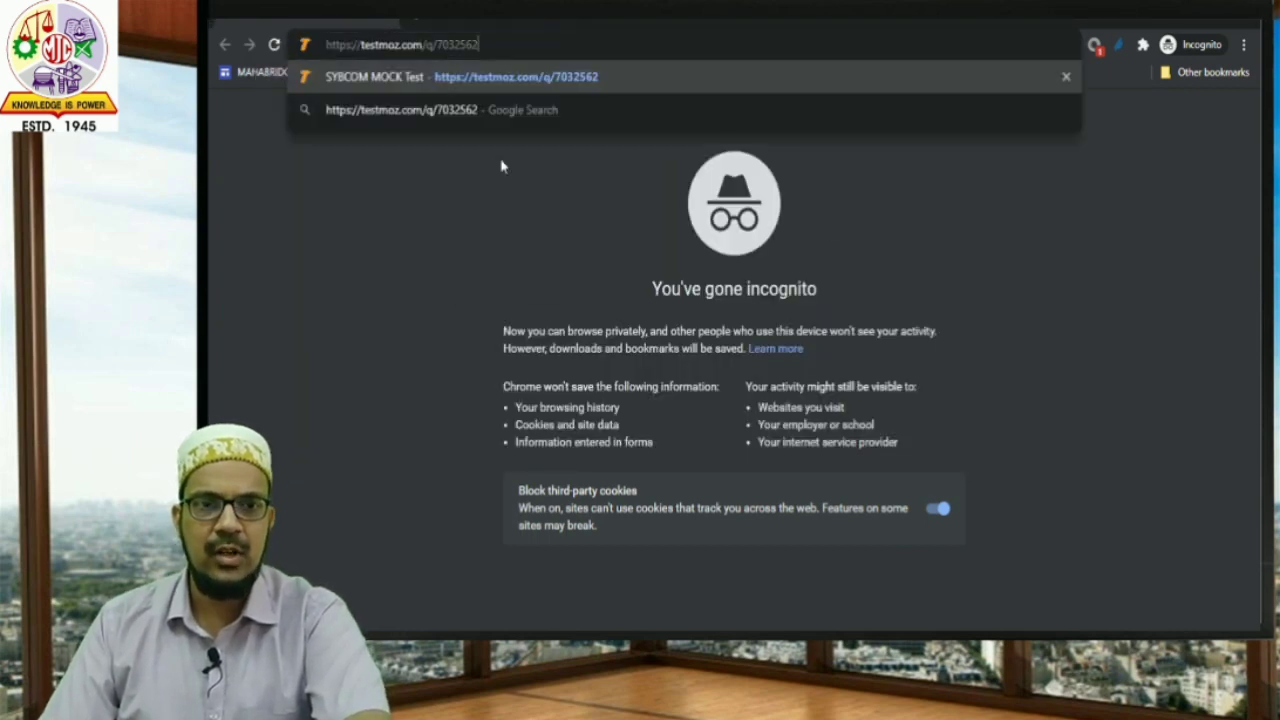
{"action": "key", "text": "Return"}
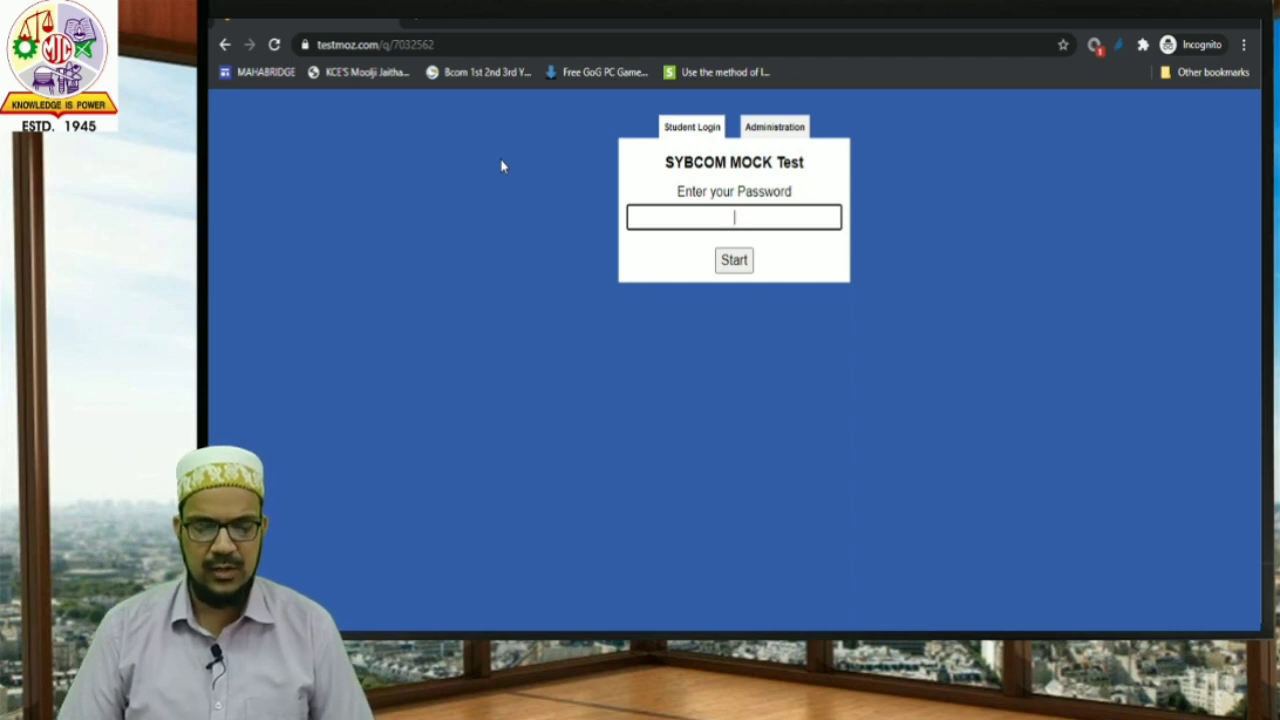
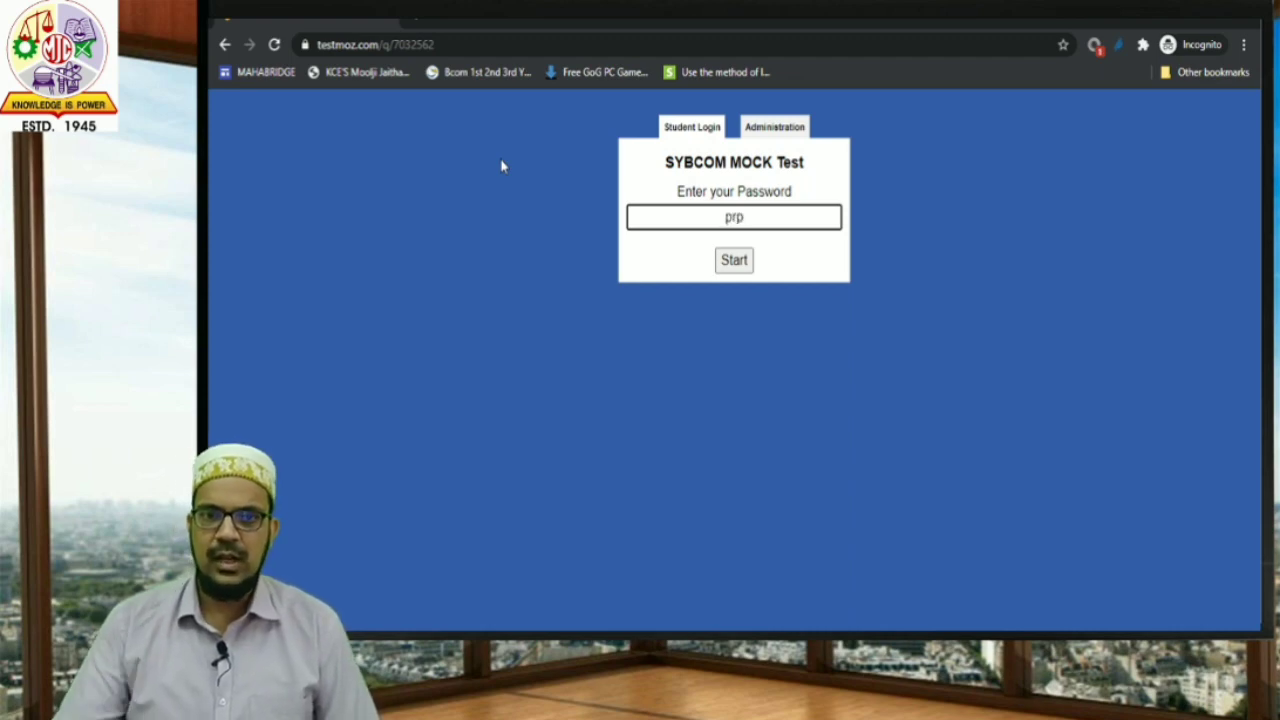
Enter the test password on Student Login and start the SYBCOM MOCK Test.
{"action": "left_click", "coordinate": [736, 262]}
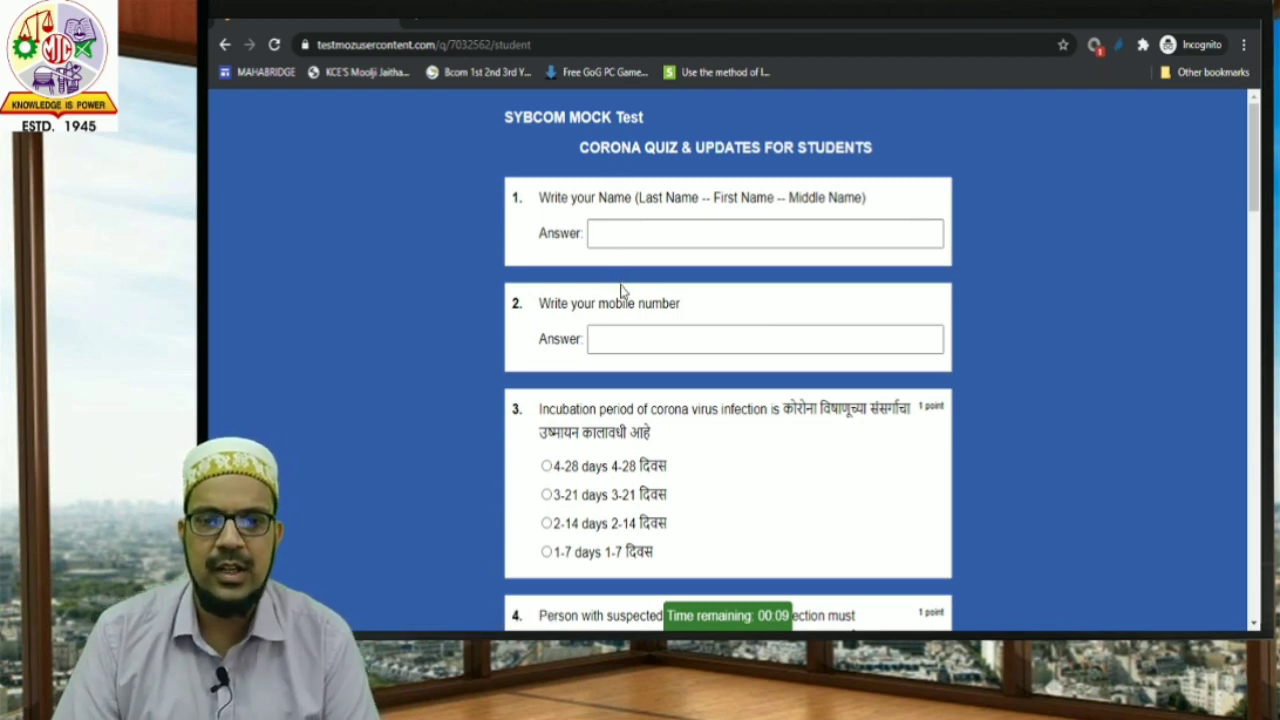
Zoom the quiz page in with Ctrl+Plus and scroll through the questions to review them.
{"action": "key", "text": "ctrl+plus"}
{"action": "key", "text": "ctrl+plus"}
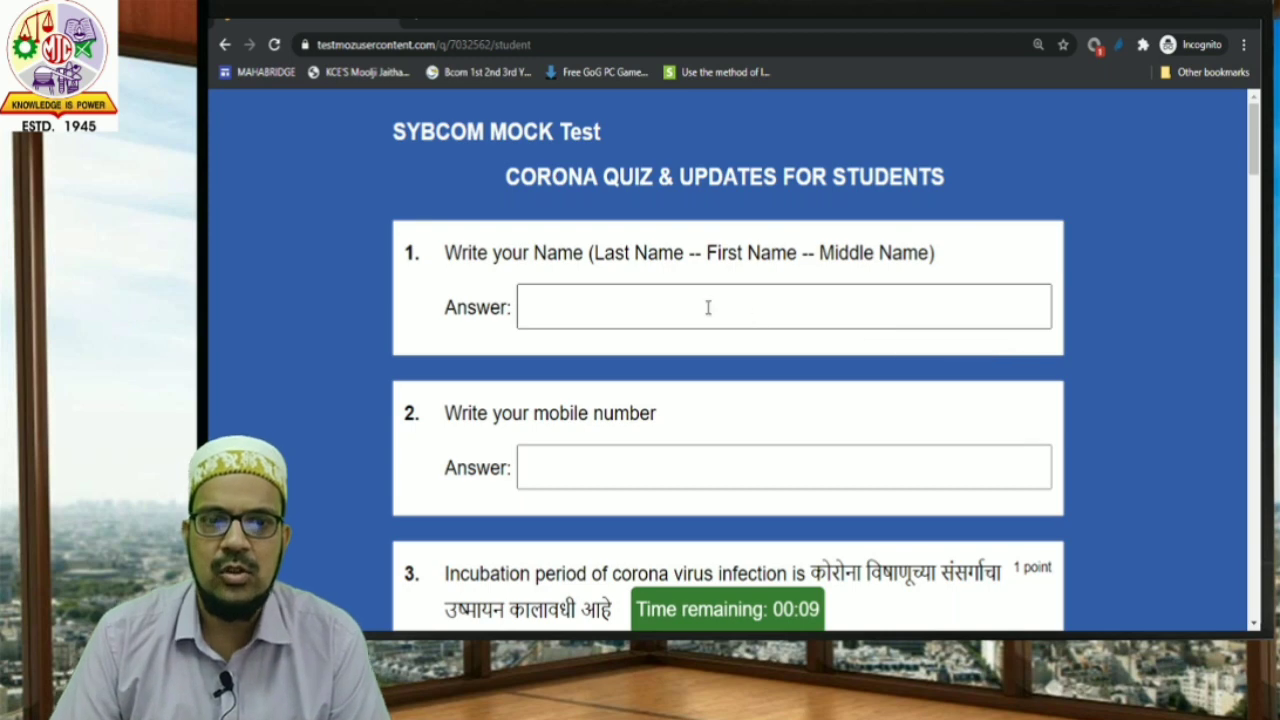
{"action": "scroll", "coordinate": [526, 405], "scroll_direction": "down", "scroll_amount": 1}
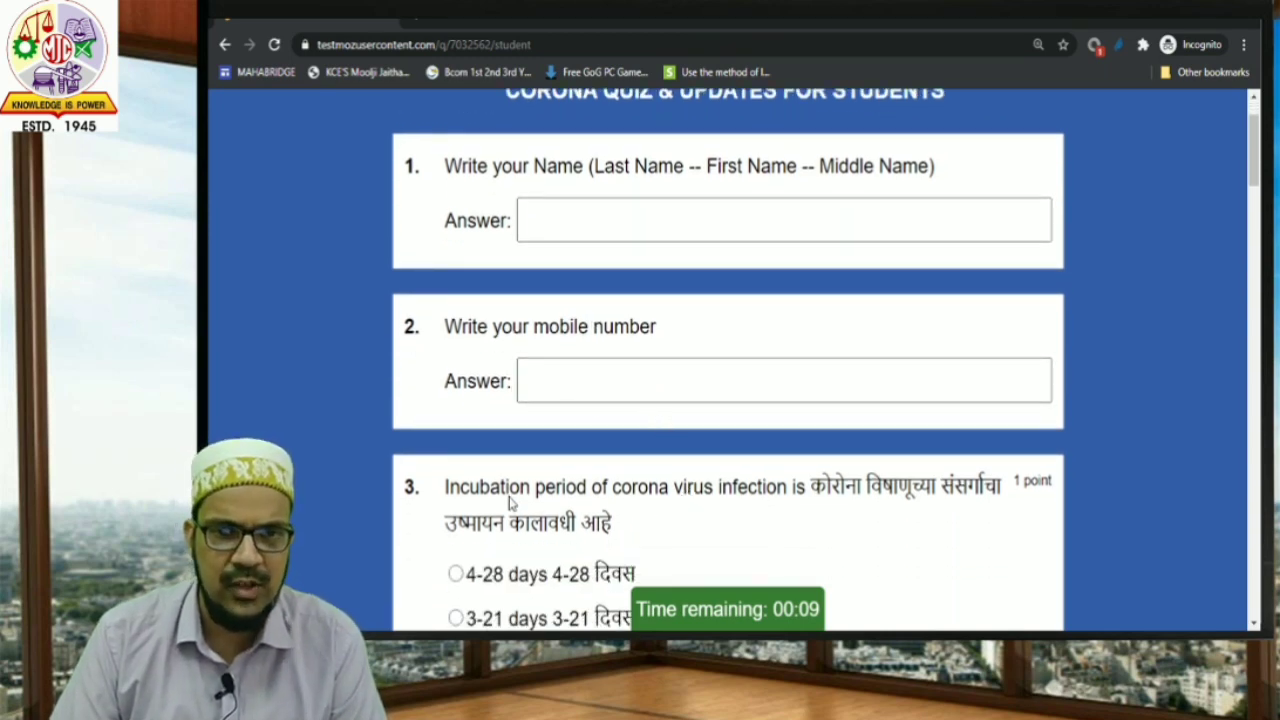
{"action": "scroll", "coordinate": [577, 500], "scroll_direction": "down", "scroll_amount": 1}
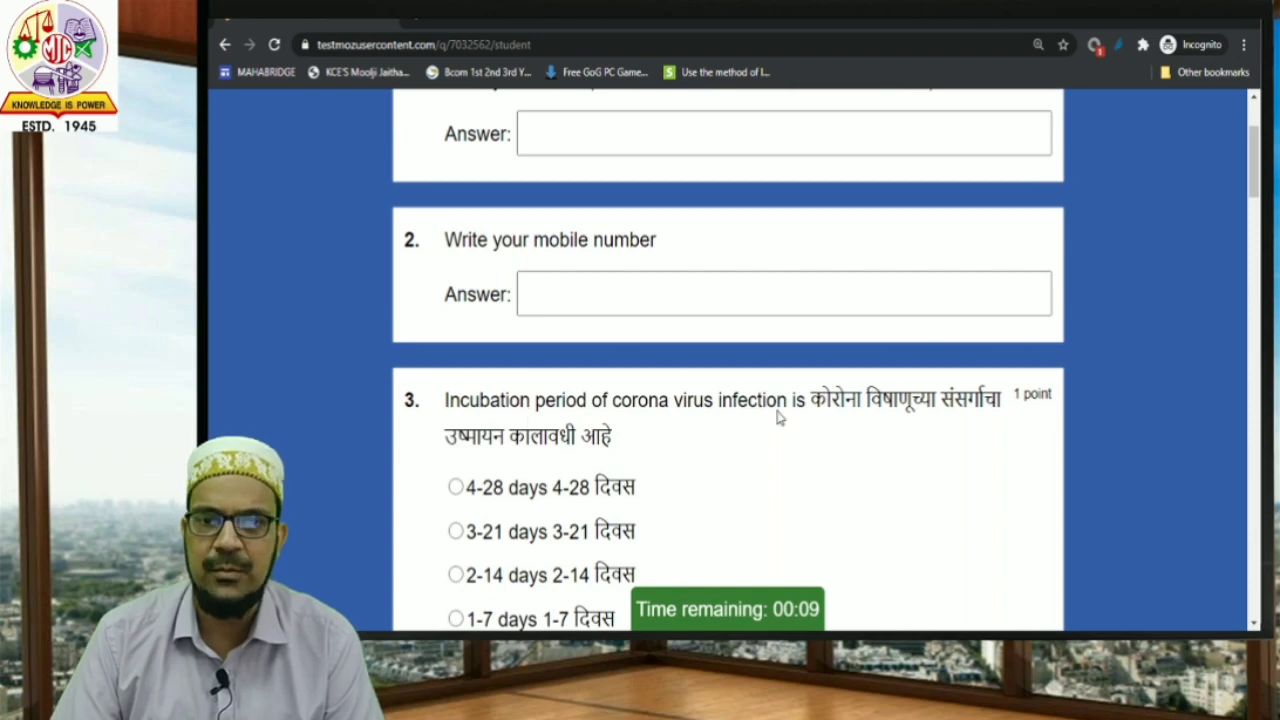
{"action": "scroll", "coordinate": [515, 468], "scroll_direction": "down", "scroll_amount": 1}
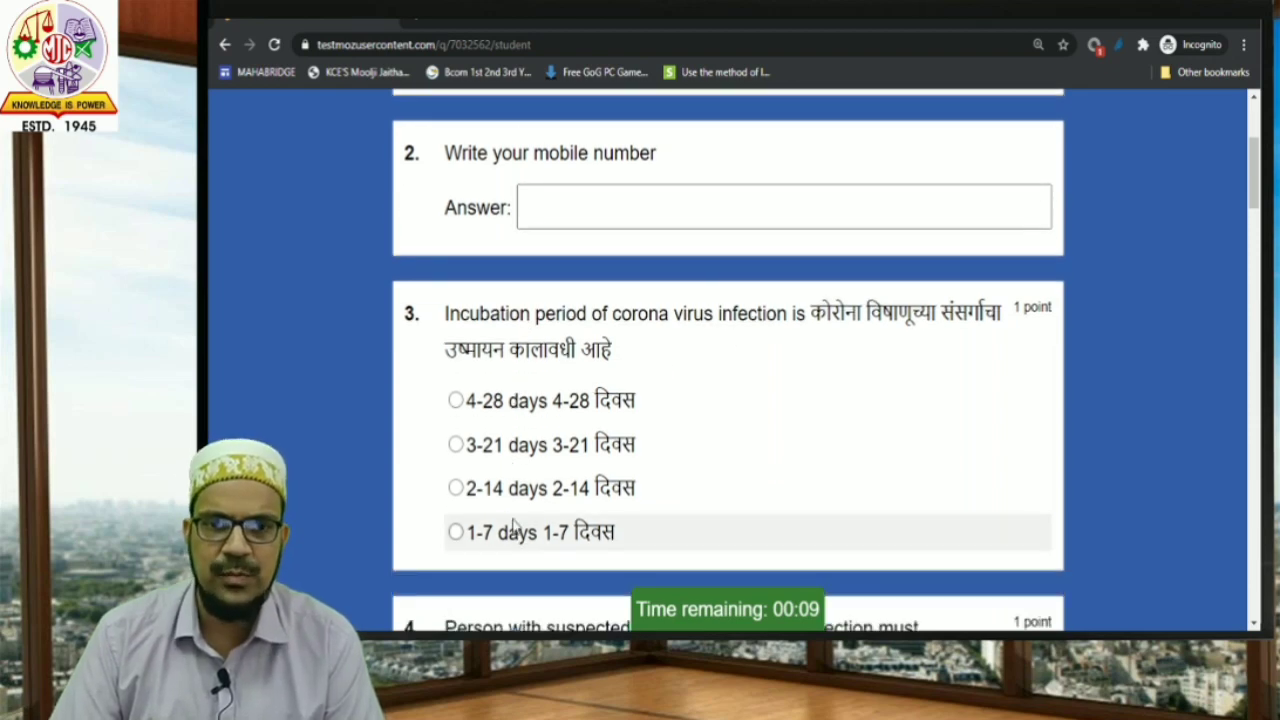
{"action": "scroll", "coordinate": [522, 557], "scroll_direction": "up", "scroll_amount": 1}
{"action": "scroll", "coordinate": [522, 557], "scroll_direction": "up", "scroll_amount": 2}
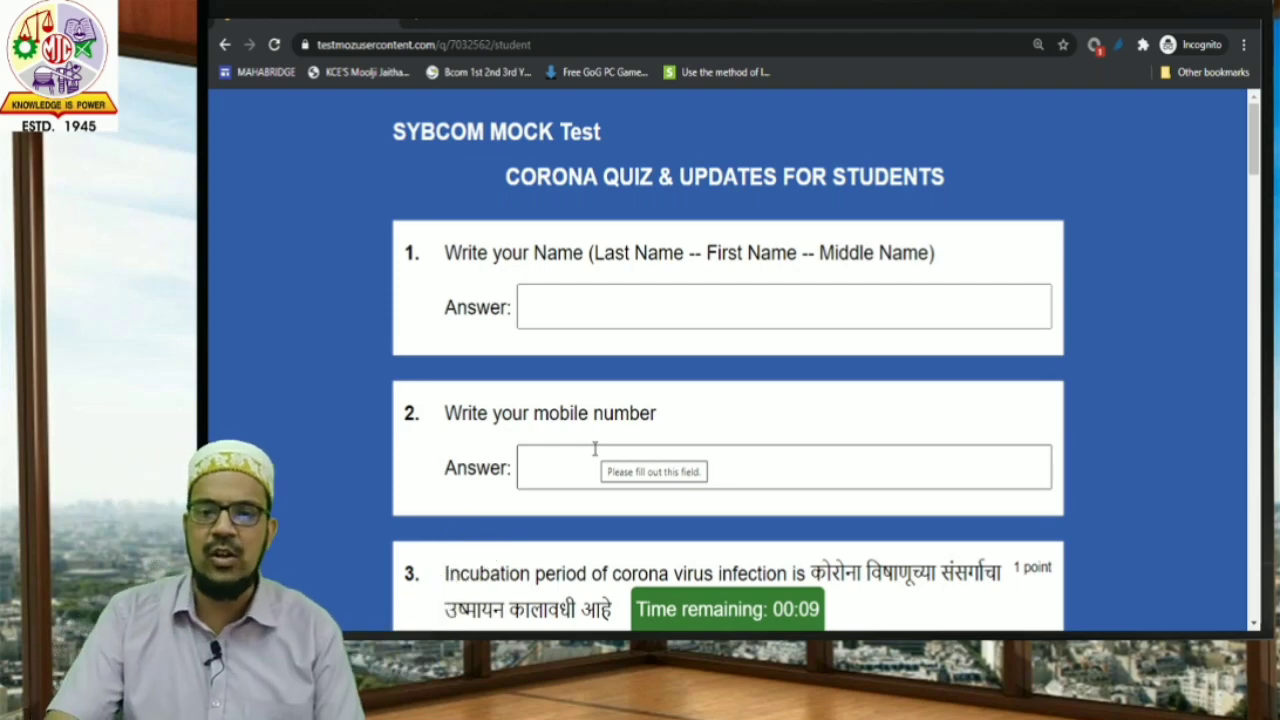
{"action": "mouse_move", "coordinate": [745, 610]}
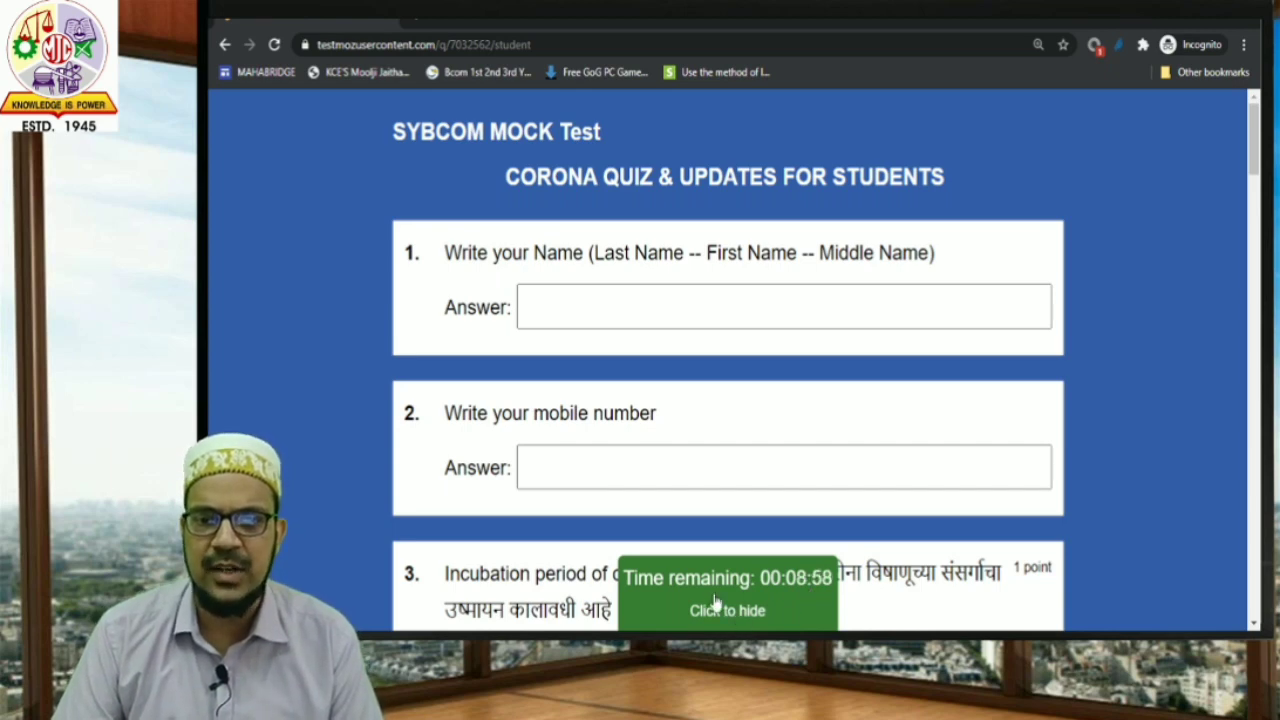
Type a placeholder name and the student's mobile number into the first two answers.
{"action": "left_click", "coordinate": [793, 598]}
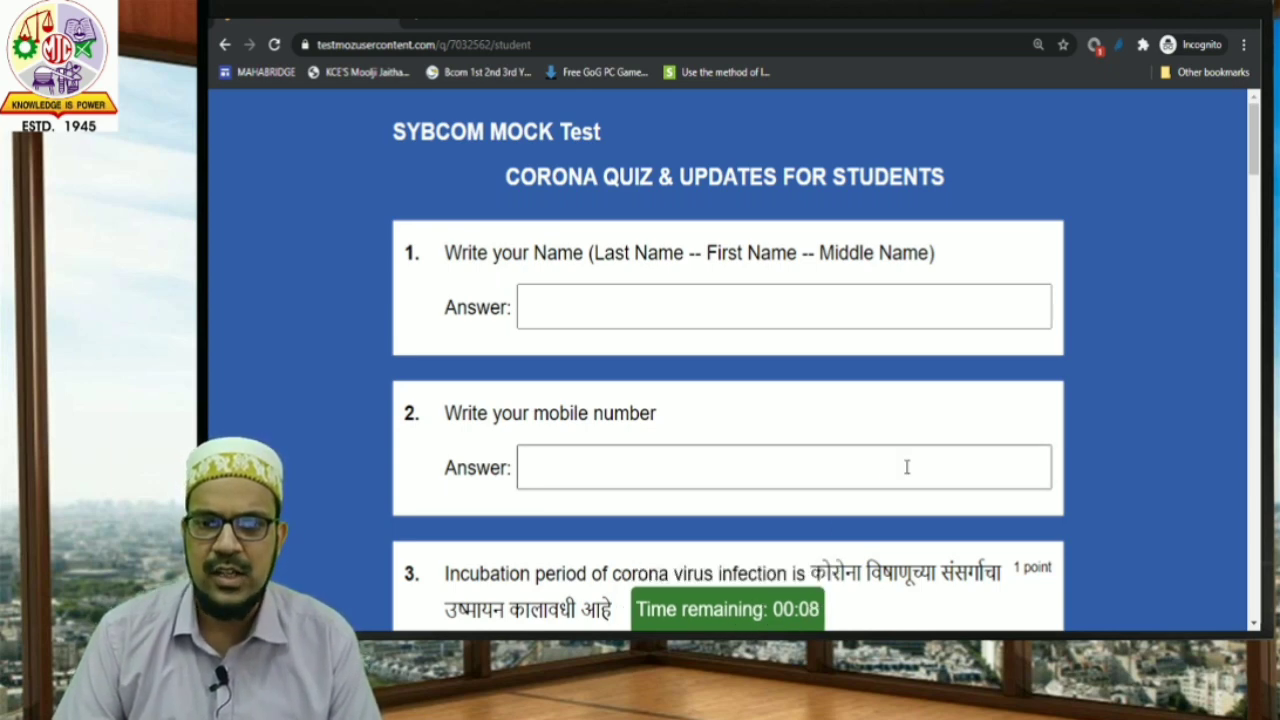
{"action": "left_click", "coordinate": [700, 309]}
{"action": "scroll", "coordinate": [700, 309], "scroll_direction": "down", "scroll_amount": 1}
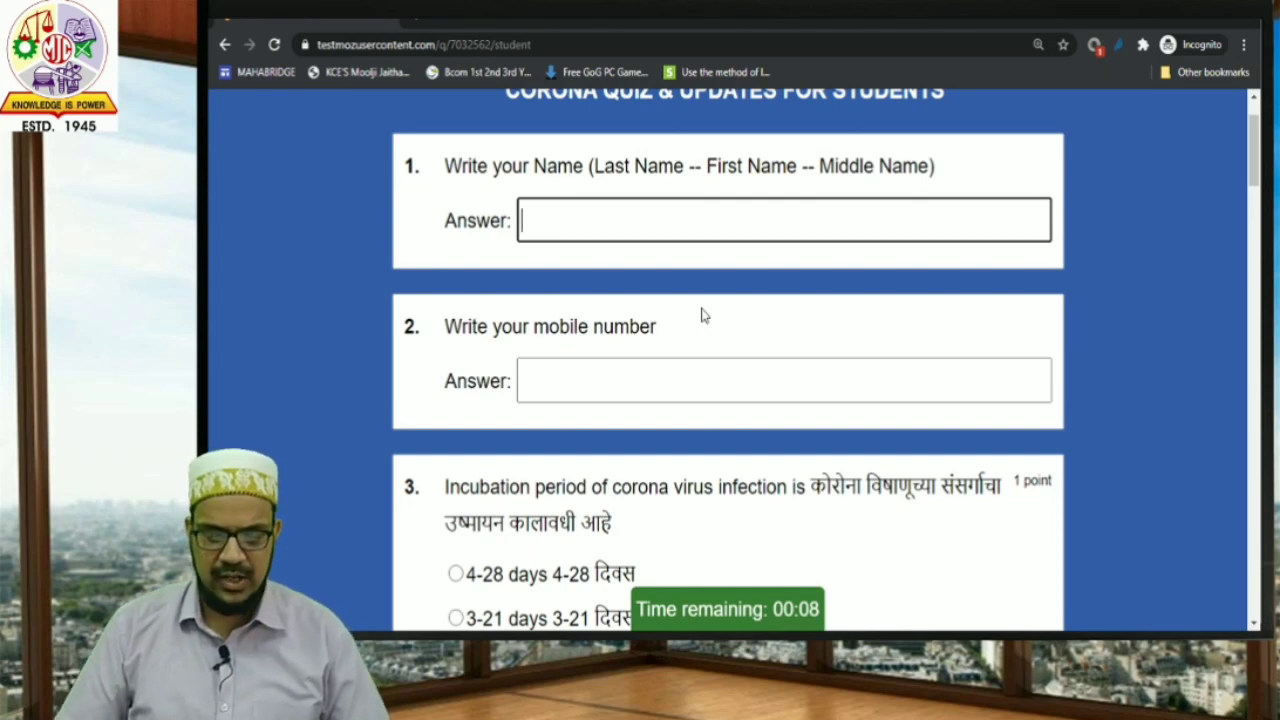
{"action": "type", "text": "Jhon "}
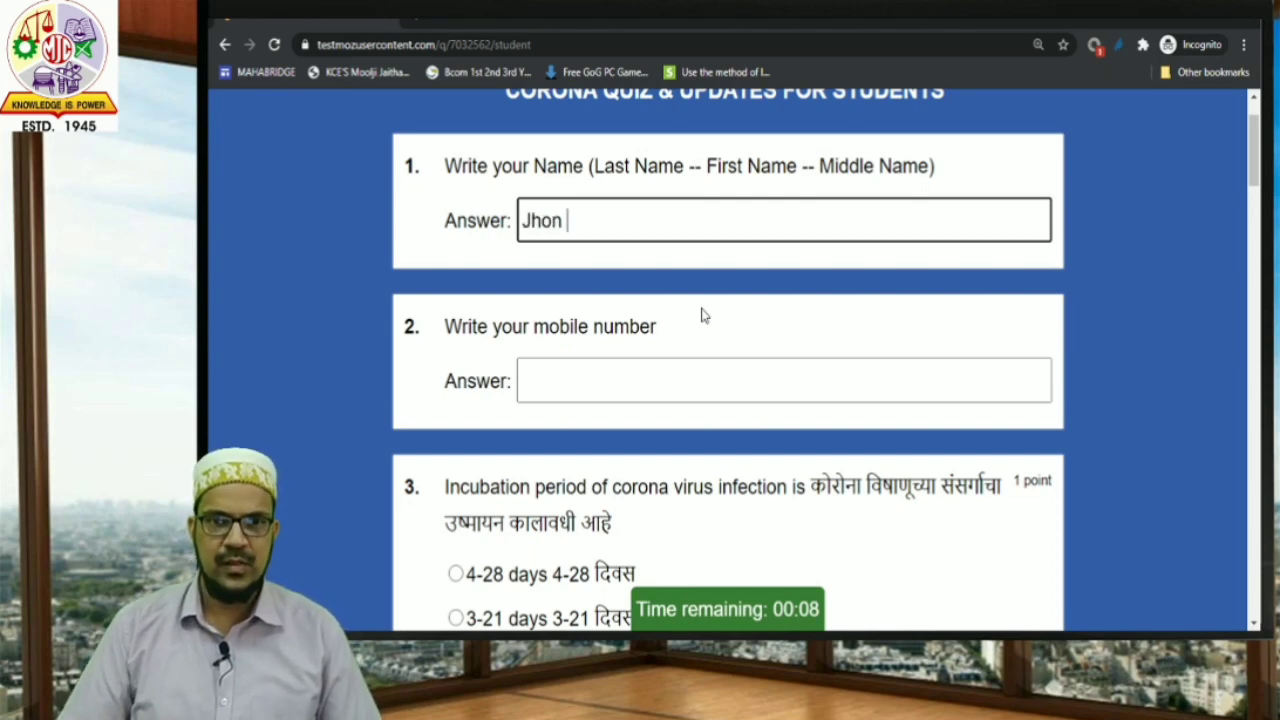
{"action": "type", "text": "Doe"}
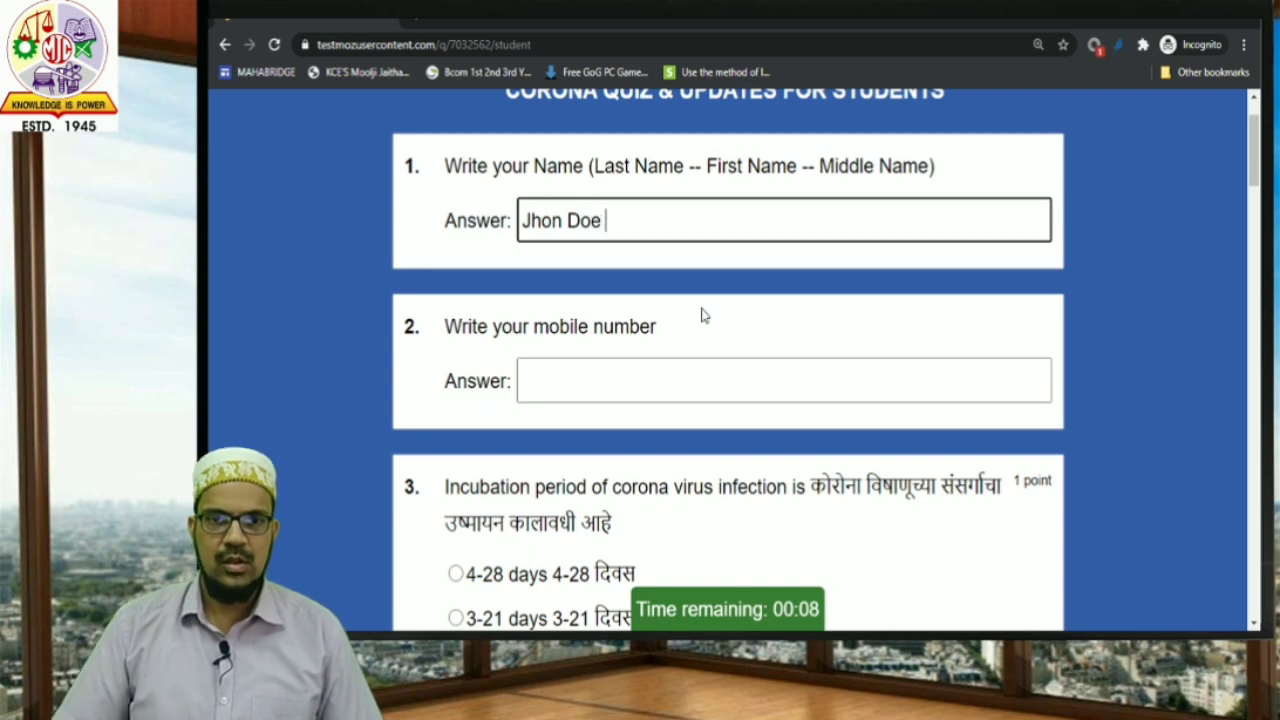
{"action": "key", "text": "Tab"}
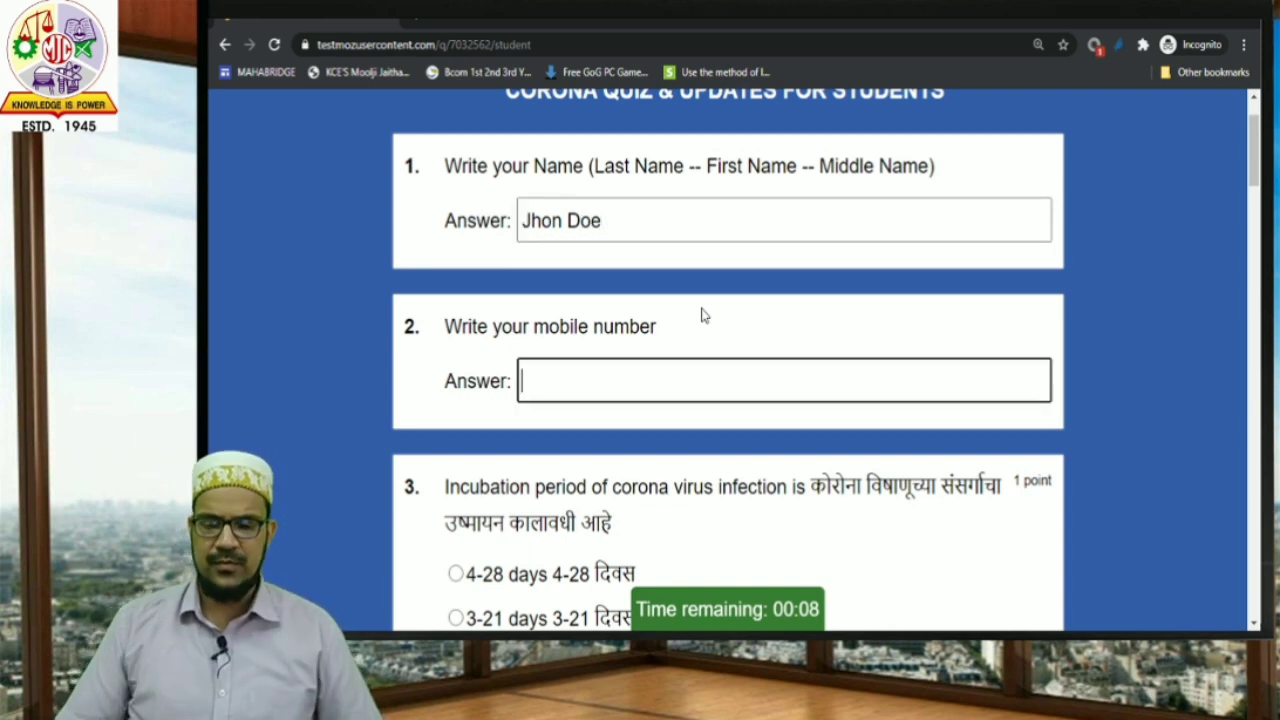
{"action": "type", "text": "987"}
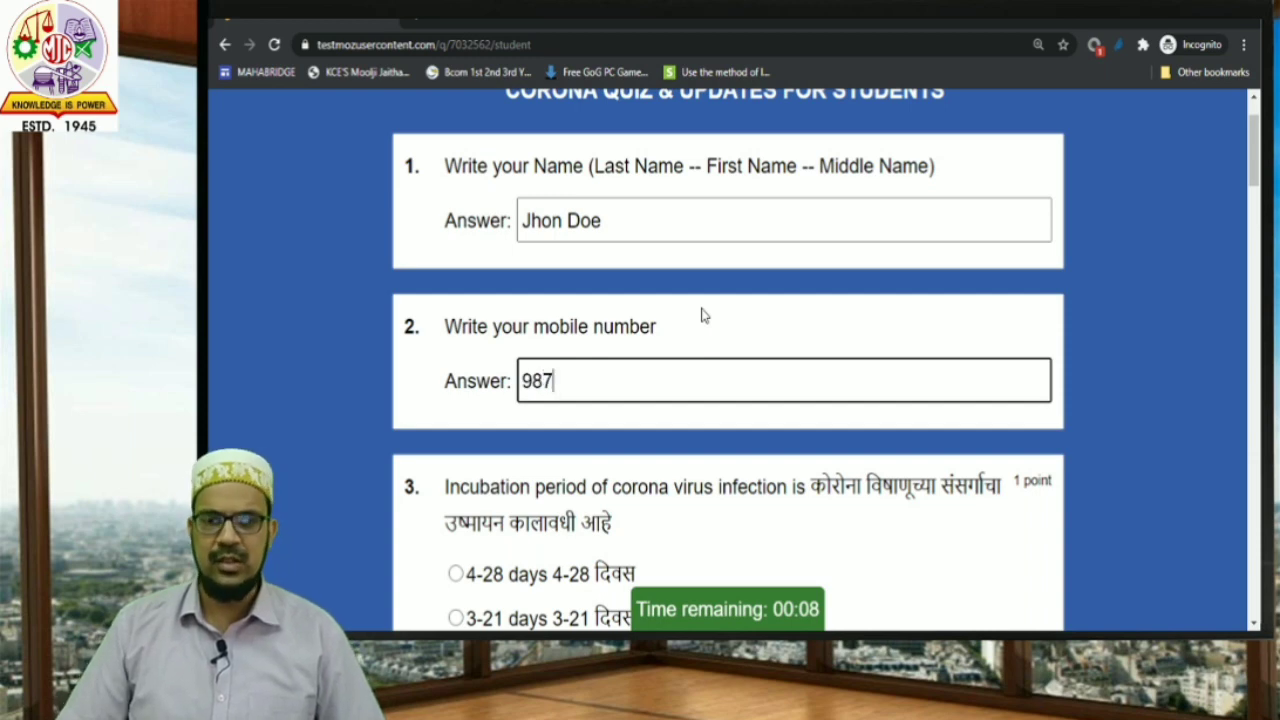
{"action": "type", "text": "6543210"}
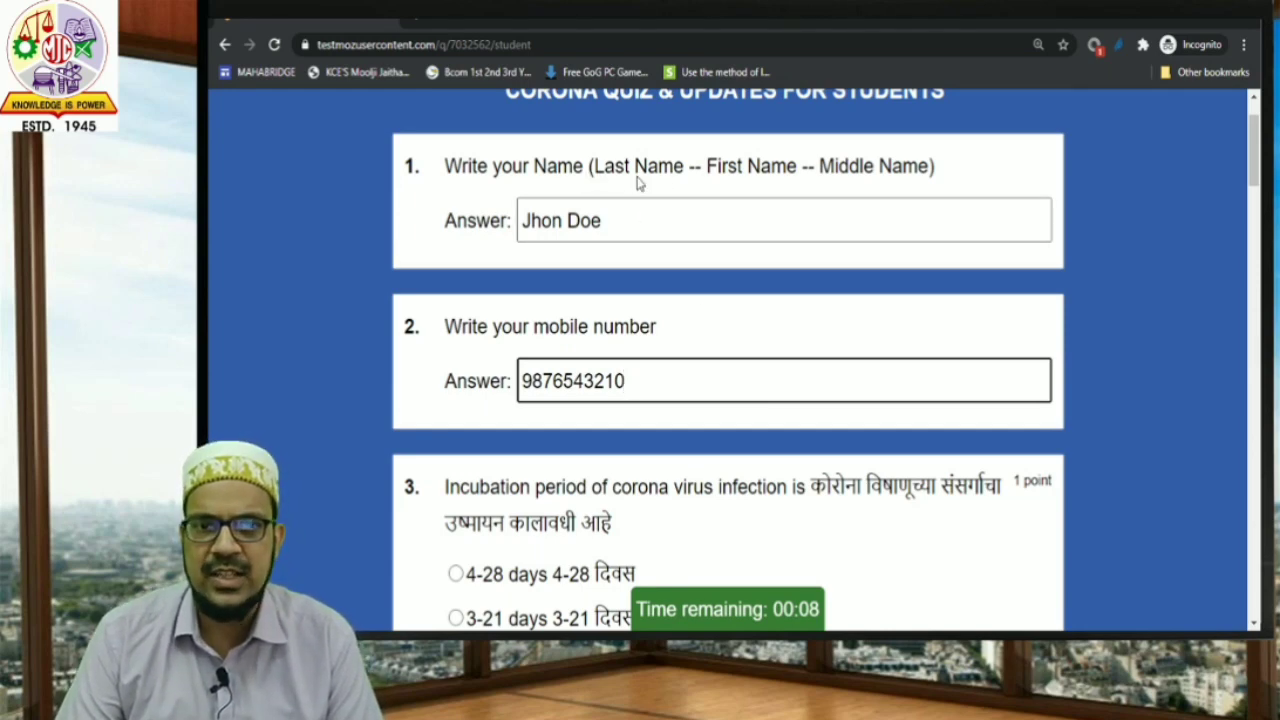
Replace the placeholder name with the student's full name in the Name answer.
{"action": "left_click", "coordinate": [605, 237]}
{"action": "left_click_drag", "start_coordinate": [605, 237], "coordinate": [521, 232]}
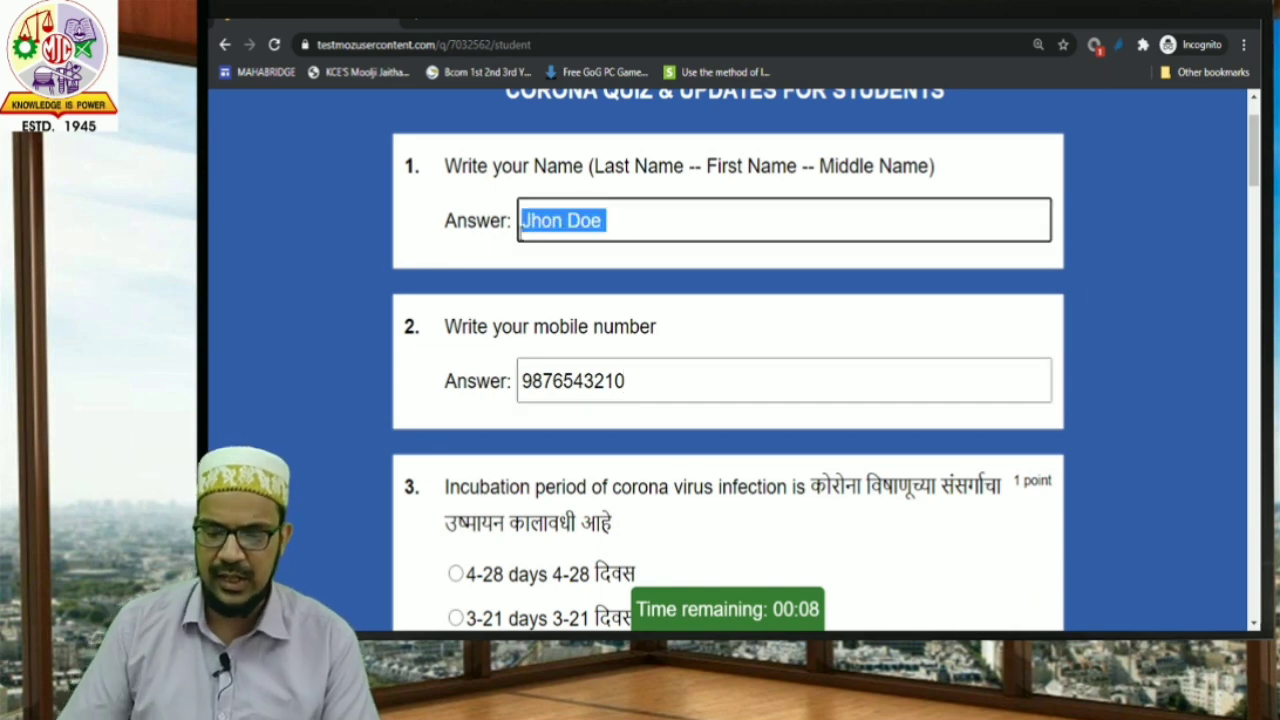
{"action": "key", "text": "BackSpace"}
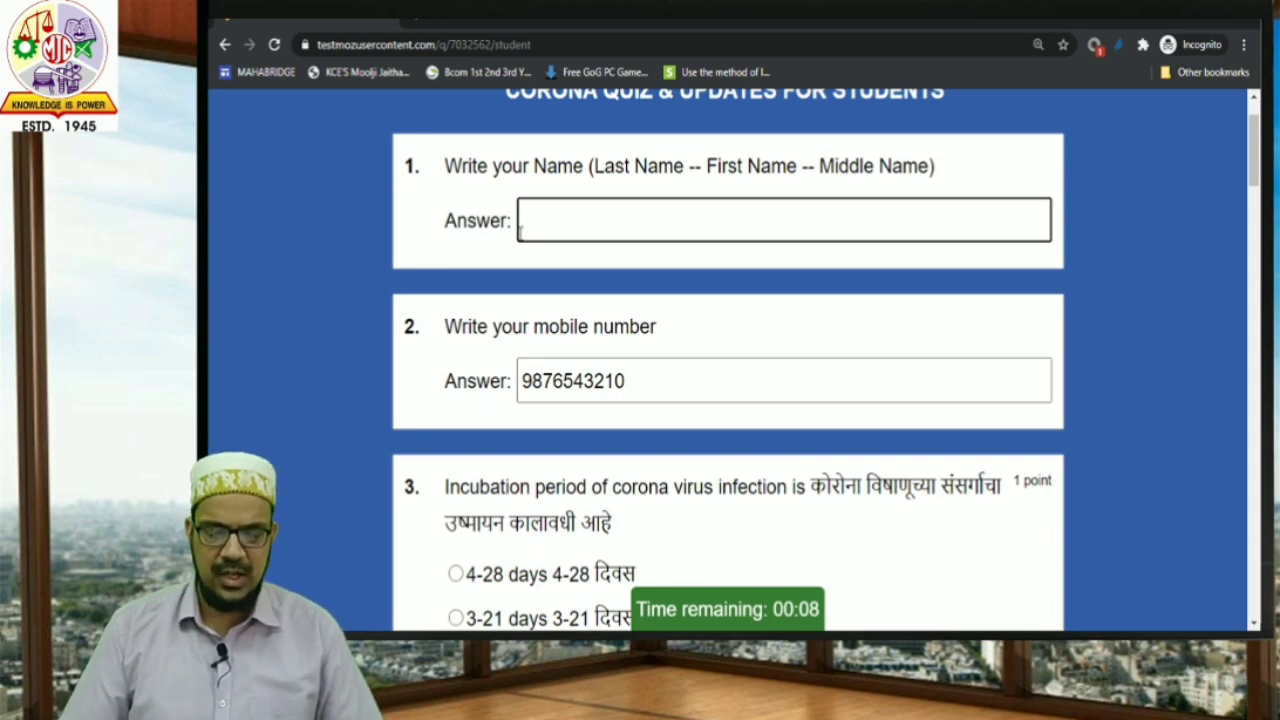
{"action": "type", "text": "doe"}
{"action": "key", "text": "BackSpace"}
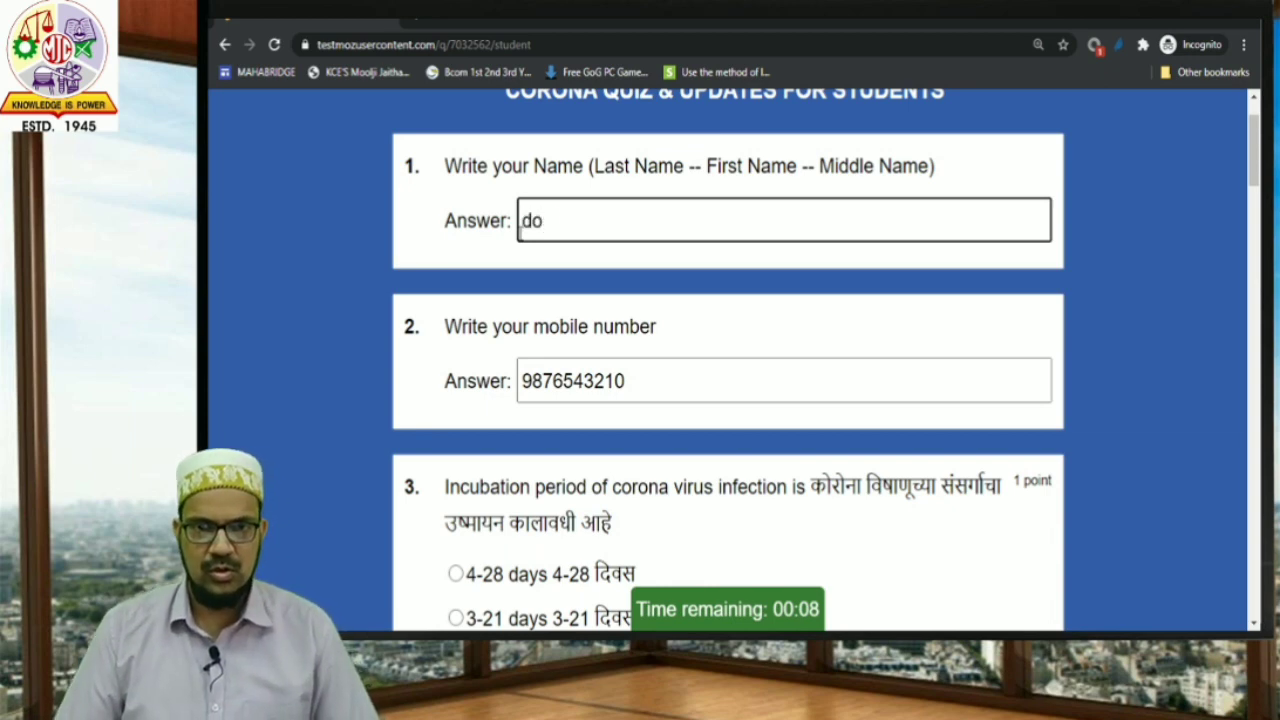
{"action": "key", "text": "BackSpace"}
{"action": "key", "text": "BackSpace"}
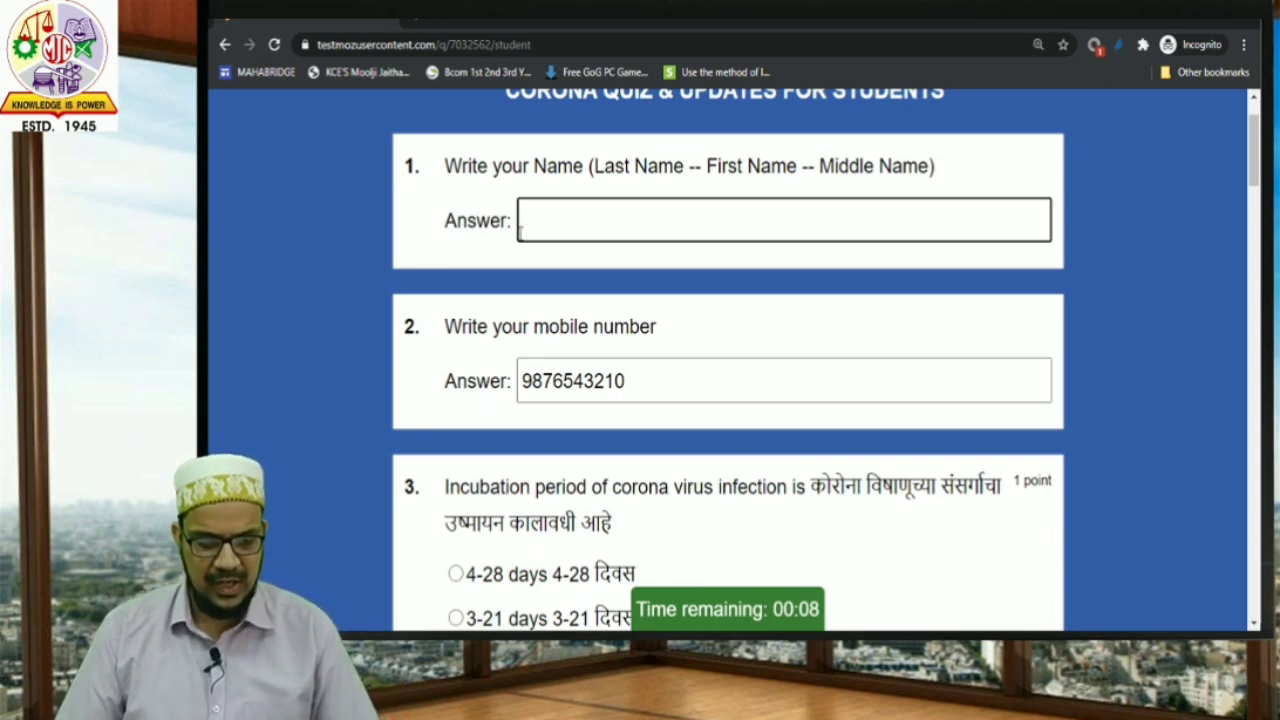
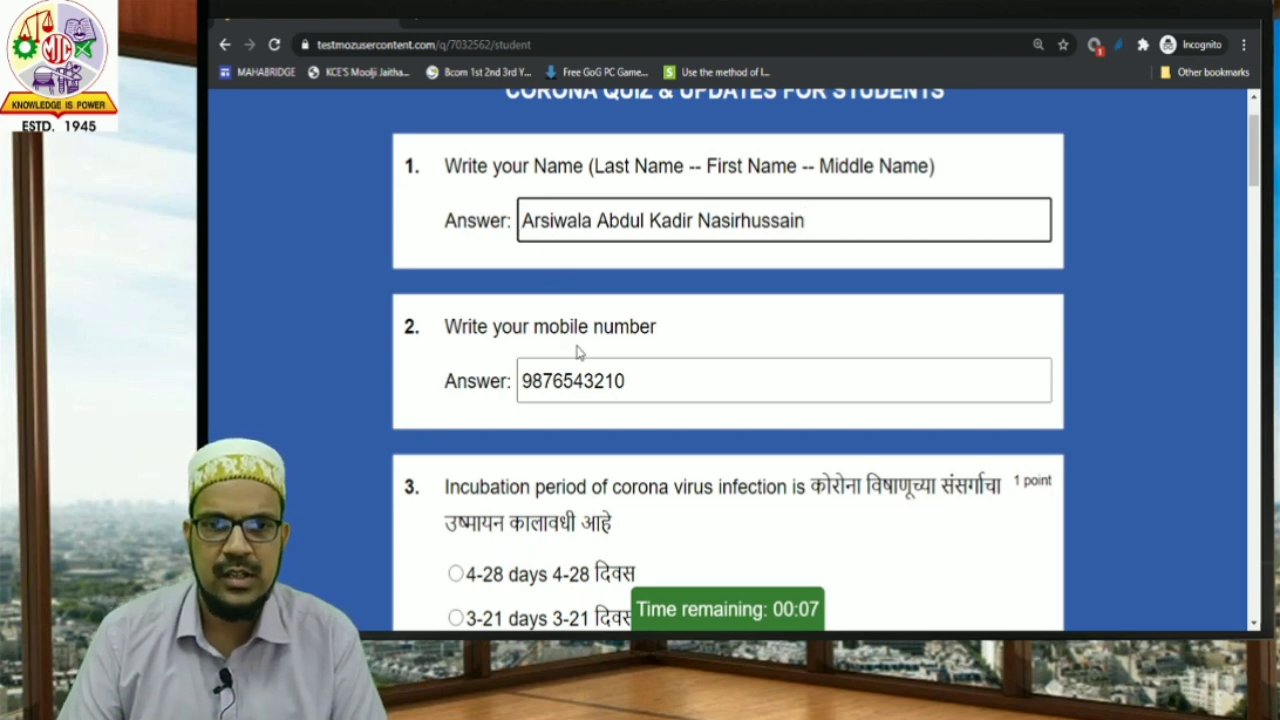
Choose 2-14 days for question 3, 14 Days for question 4, and More than 60% for question 5.
{"action": "scroll", "coordinate": [560, 305], "scroll_direction": "down", "scroll_amount": 2}
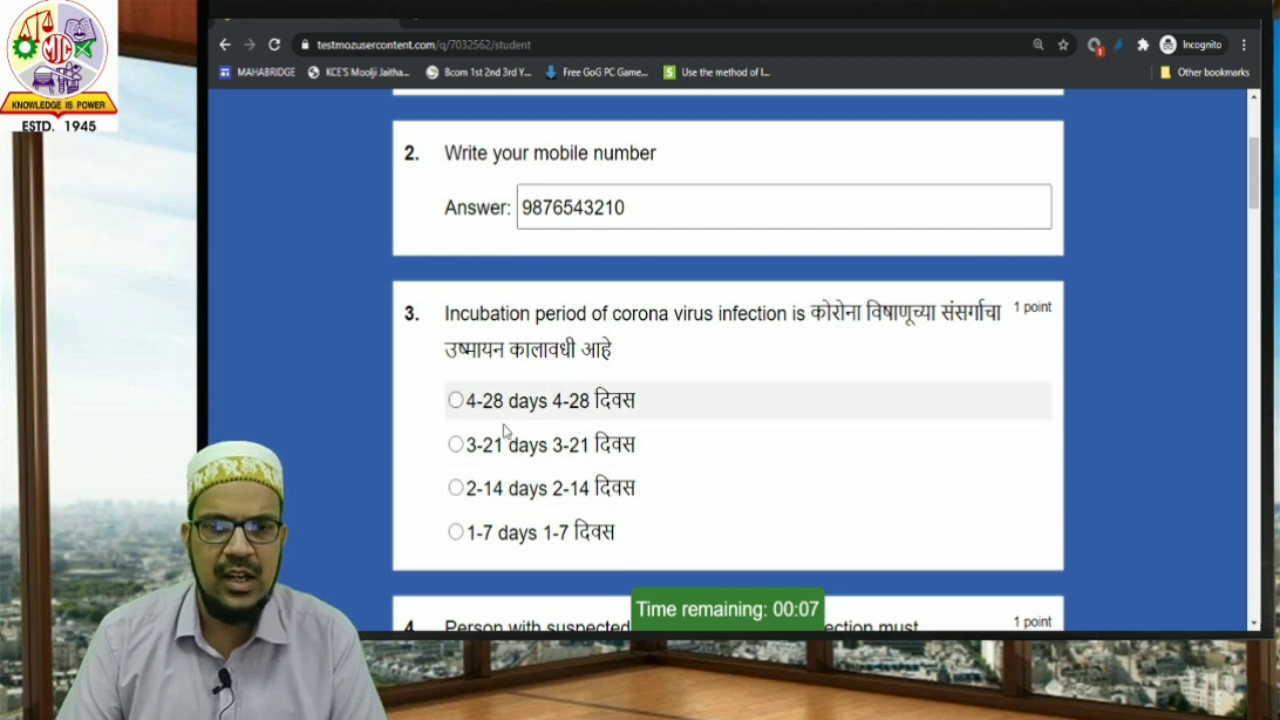
{"action": "left_click", "coordinate": [452, 487]}
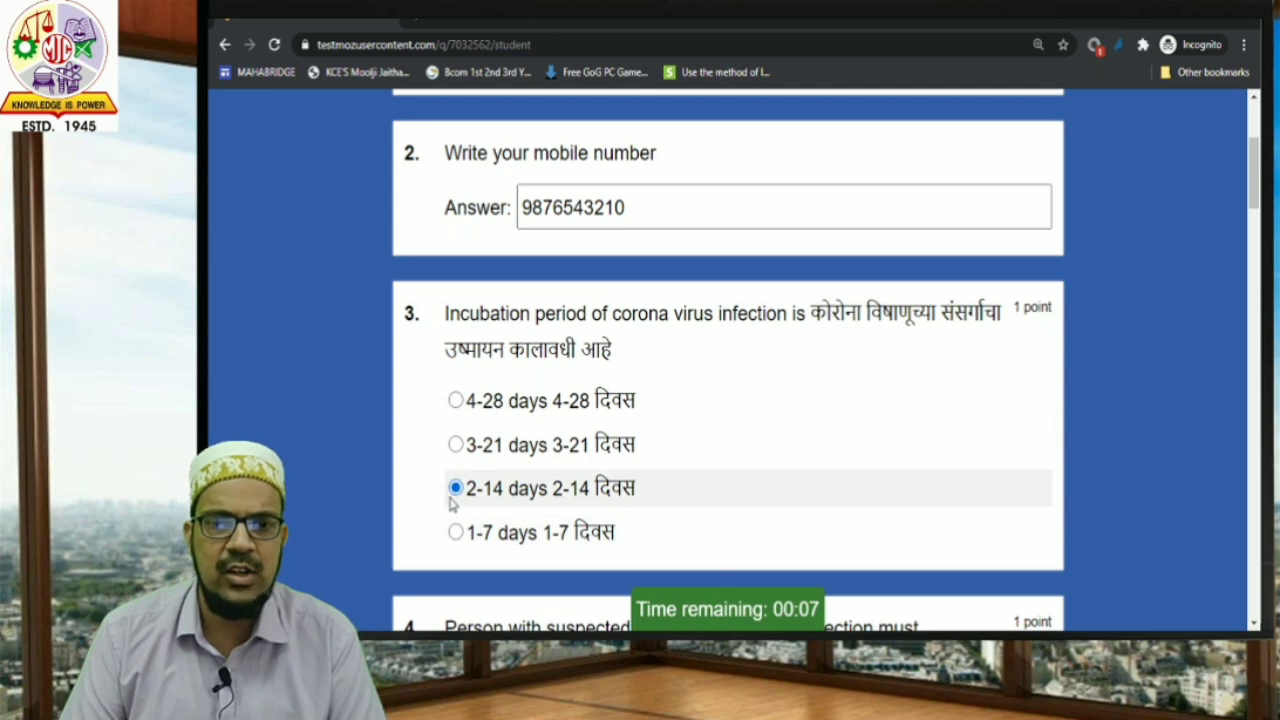
{"action": "scroll", "coordinate": [455, 510], "scroll_direction": "down", "scroll_amount": 3}
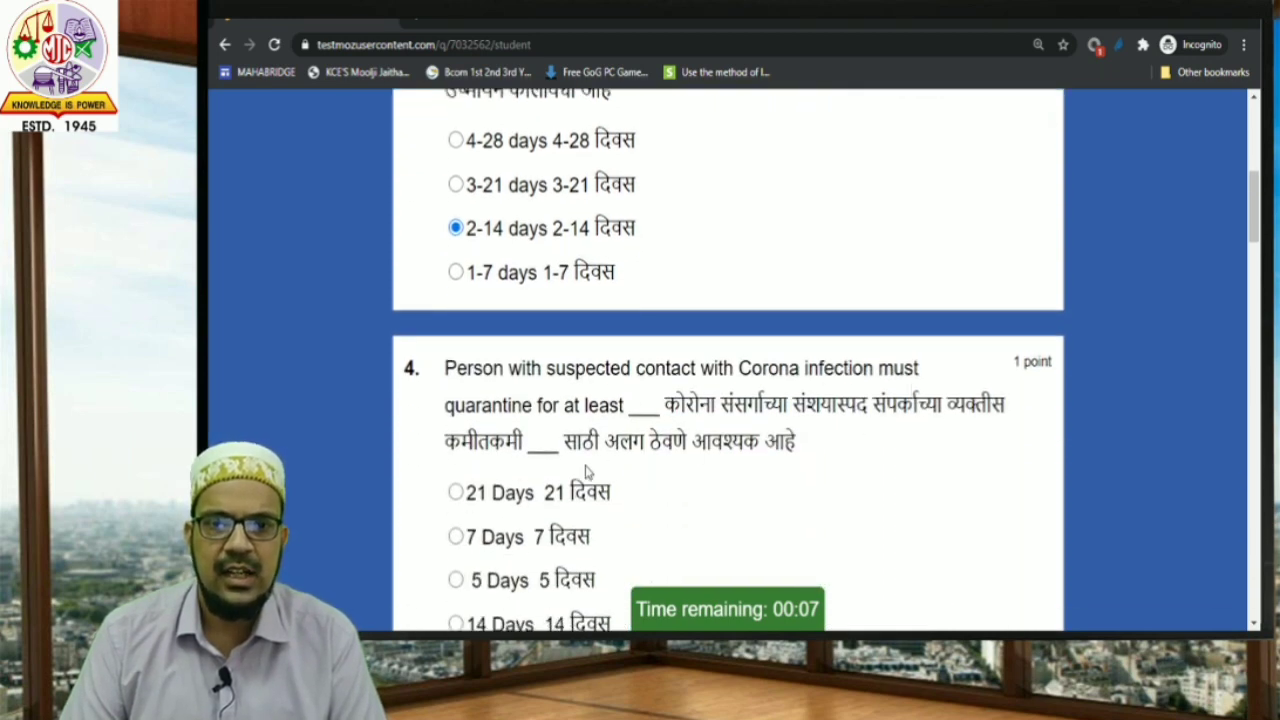
{"action": "scroll", "coordinate": [590, 473], "scroll_direction": "down", "scroll_amount": 1}
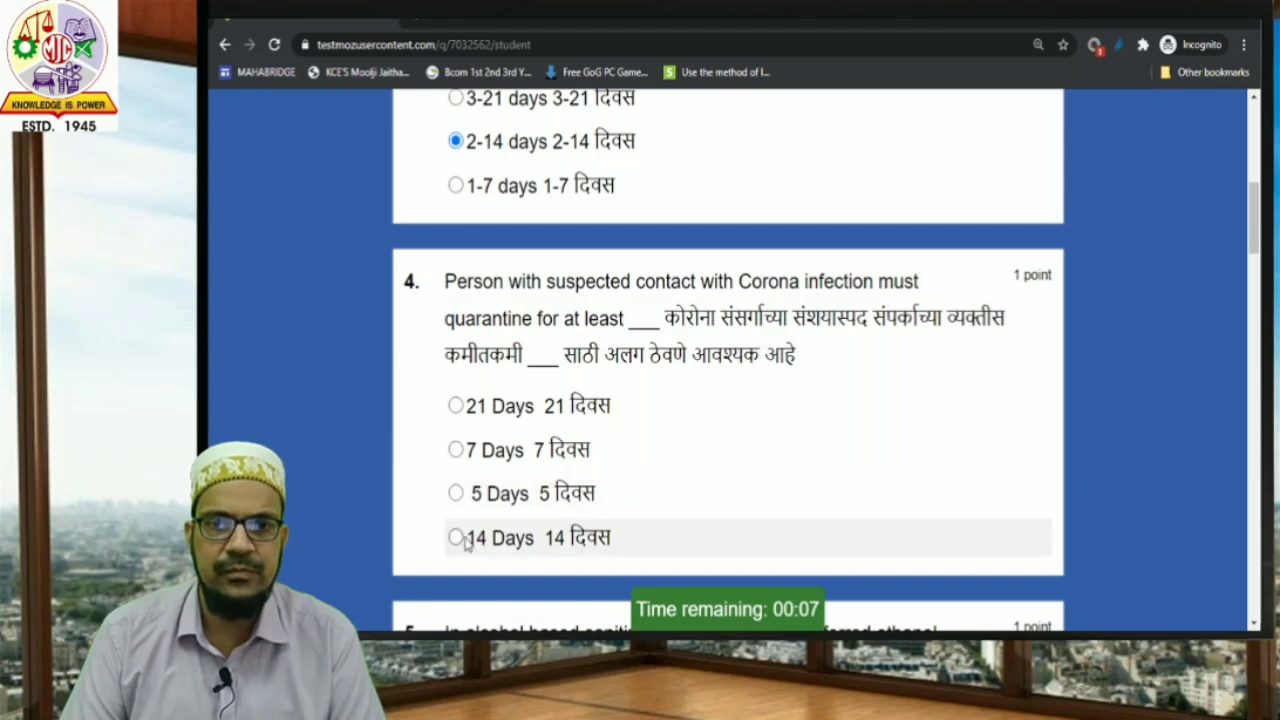
{"action": "left_click", "coordinate": [468, 537]}
{"action": "scroll", "coordinate": [509, 516], "scroll_direction": "down", "scroll_amount": 1}
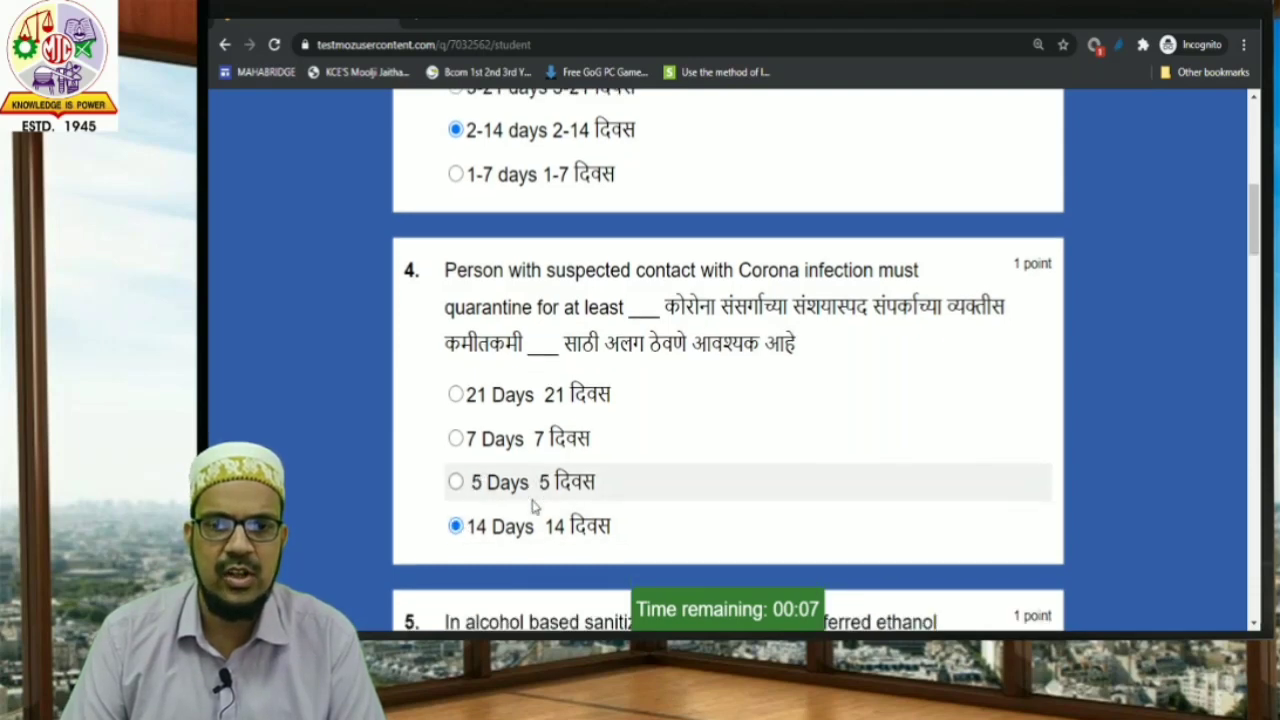
{"action": "scroll", "coordinate": [533, 507], "scroll_direction": "down", "scroll_amount": 2}
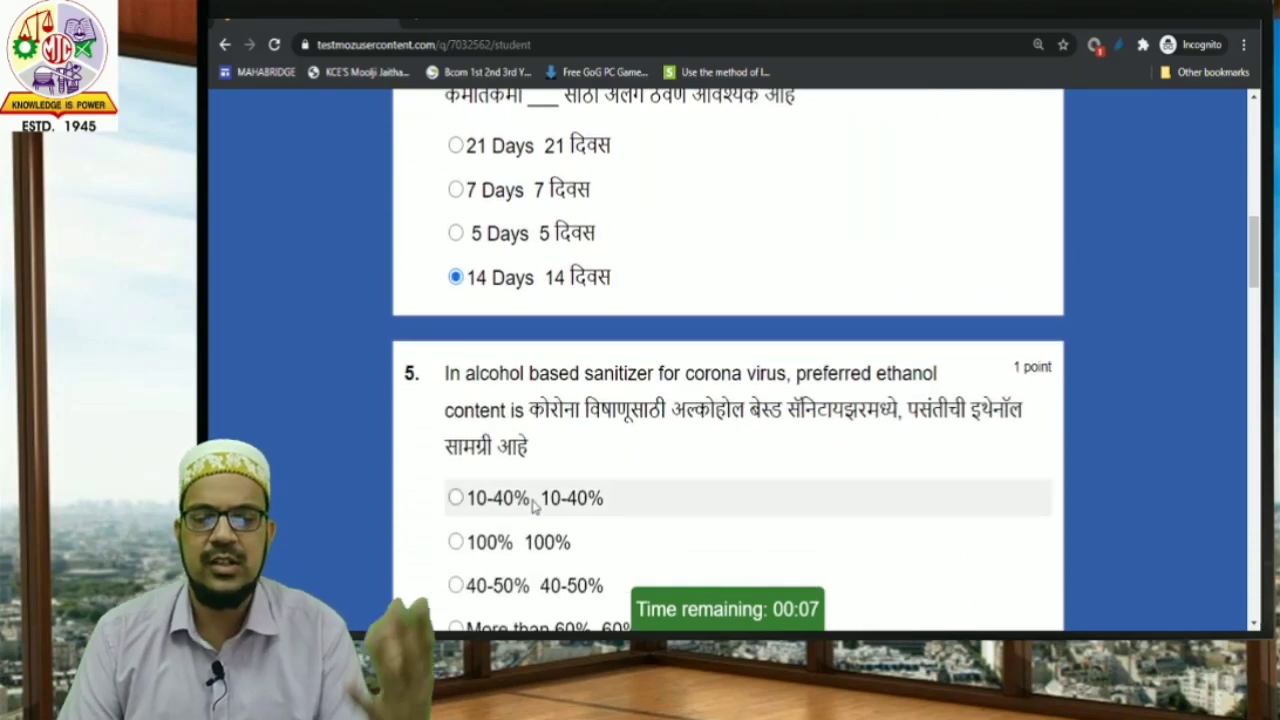
{"action": "scroll", "coordinate": [533, 507], "scroll_direction": "down", "scroll_amount": 1}
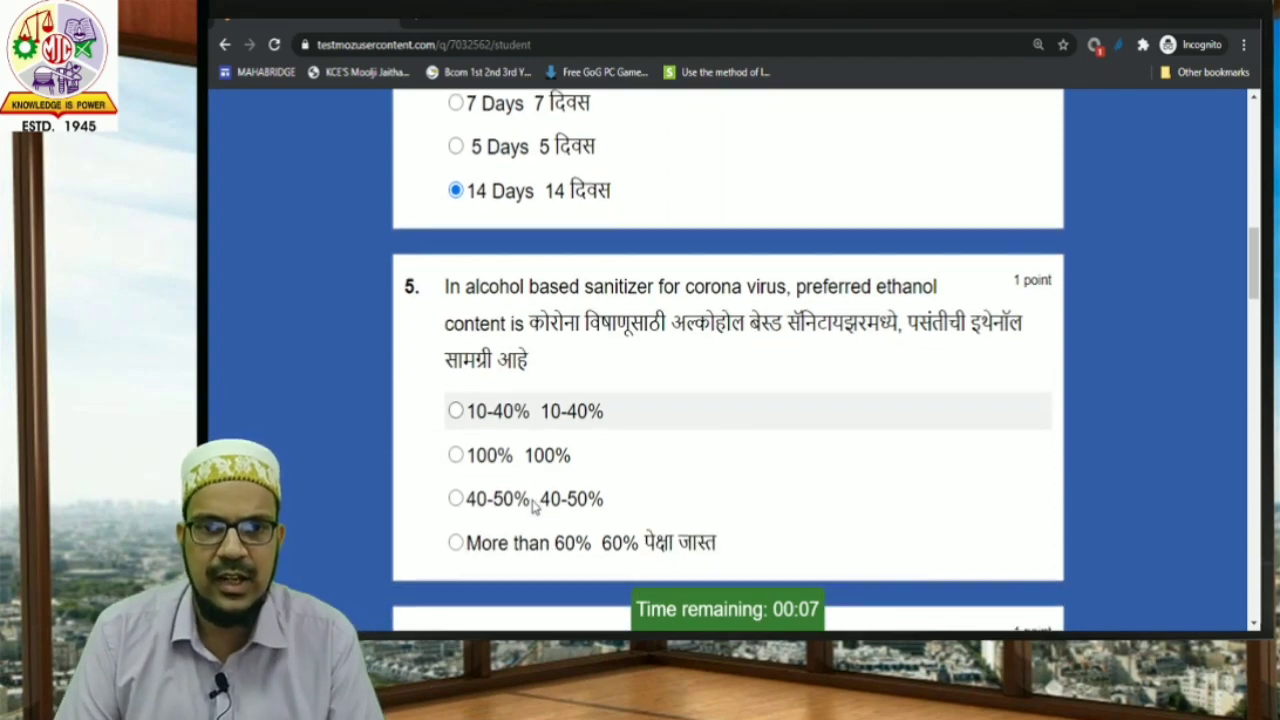
{"action": "left_click", "coordinate": [457, 542]}
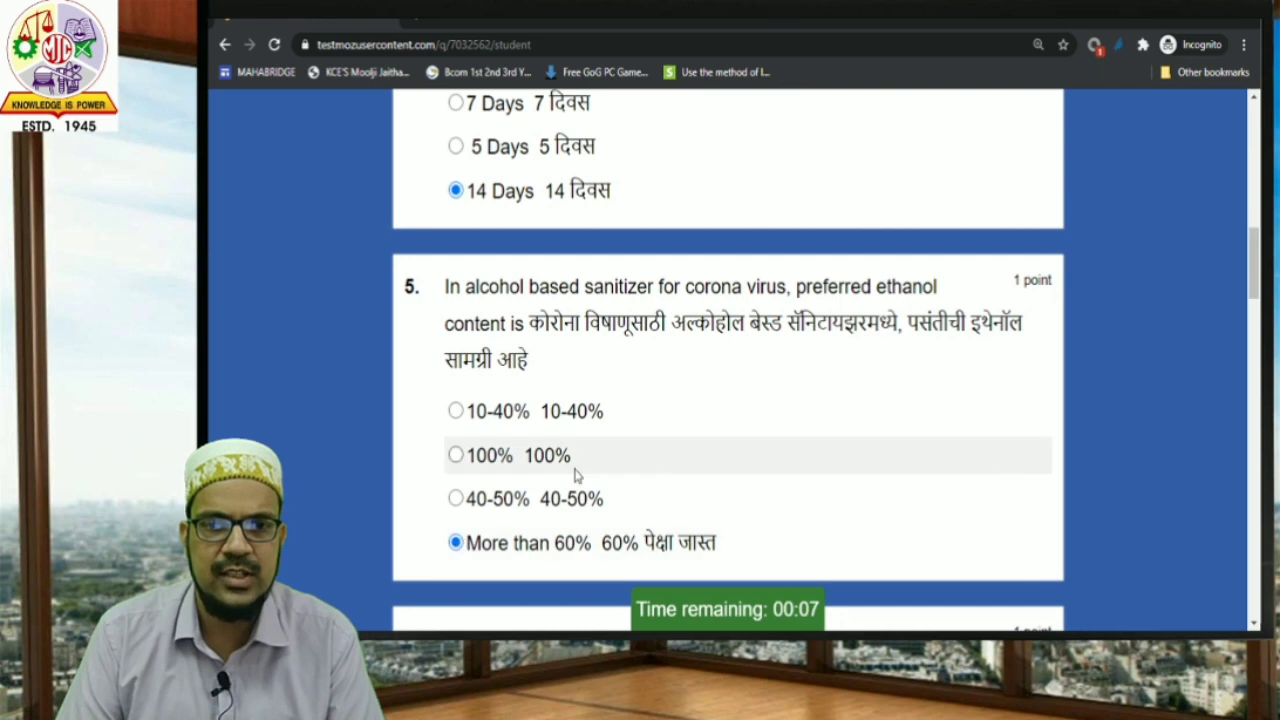
{"action": "scroll", "coordinate": [460, 480], "scroll_direction": "down", "scroll_amount": 5}
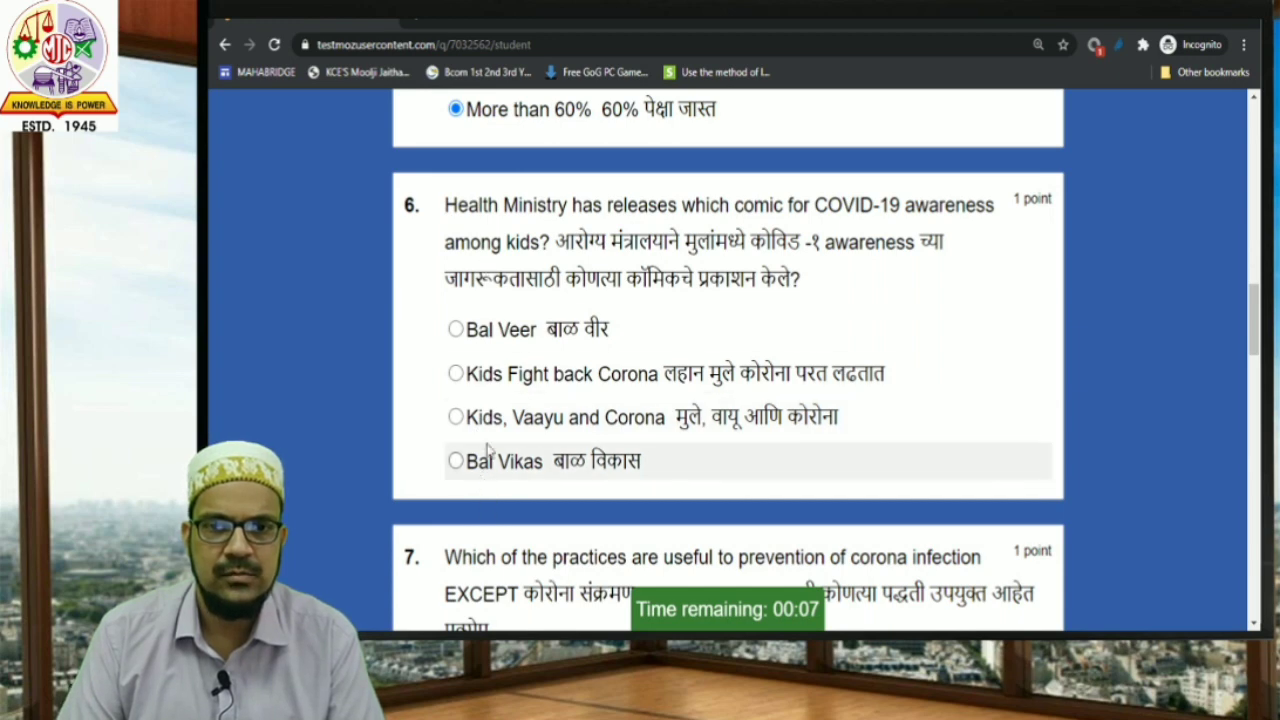
Pick Kids Fight back Corona, Corona Virus disease-19, Fever, Cough and shortness of breath, and Taking hot bath.
{"action": "left_click", "coordinate": [491, 398]}
{"action": "scroll", "coordinate": [619, 501], "scroll_direction": "down", "scroll_amount": 1}
{"action": "scroll", "coordinate": [619, 505], "scroll_direction": "down", "scroll_amount": 2}
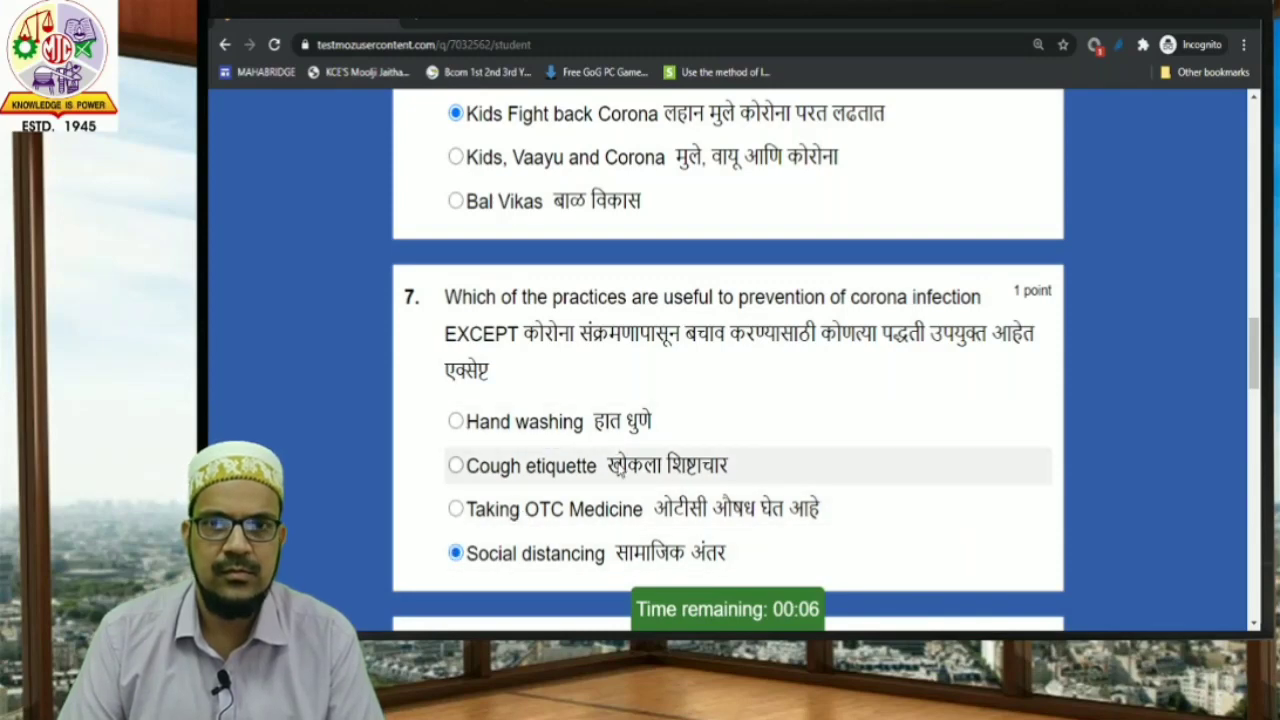
{"action": "scroll", "coordinate": [614, 466], "scroll_direction": "down", "scroll_amount": 1}
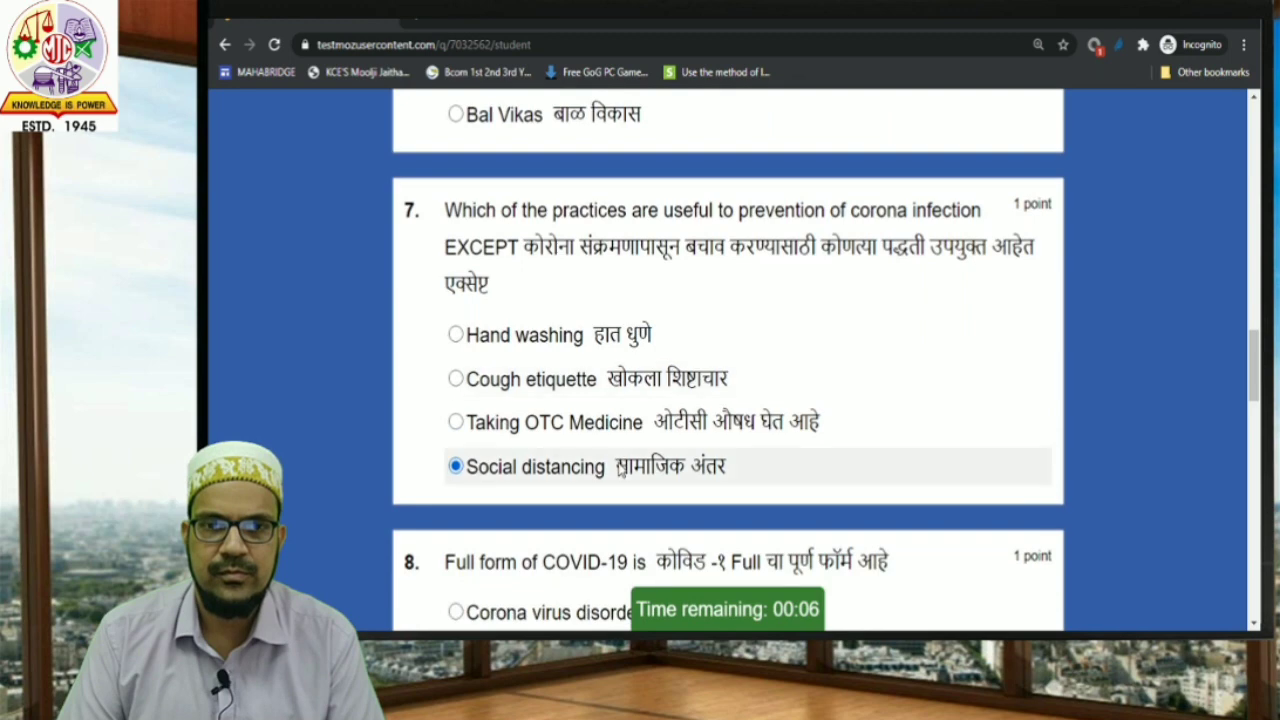
{"action": "scroll", "coordinate": [618, 468], "scroll_direction": "down", "scroll_amount": 3}
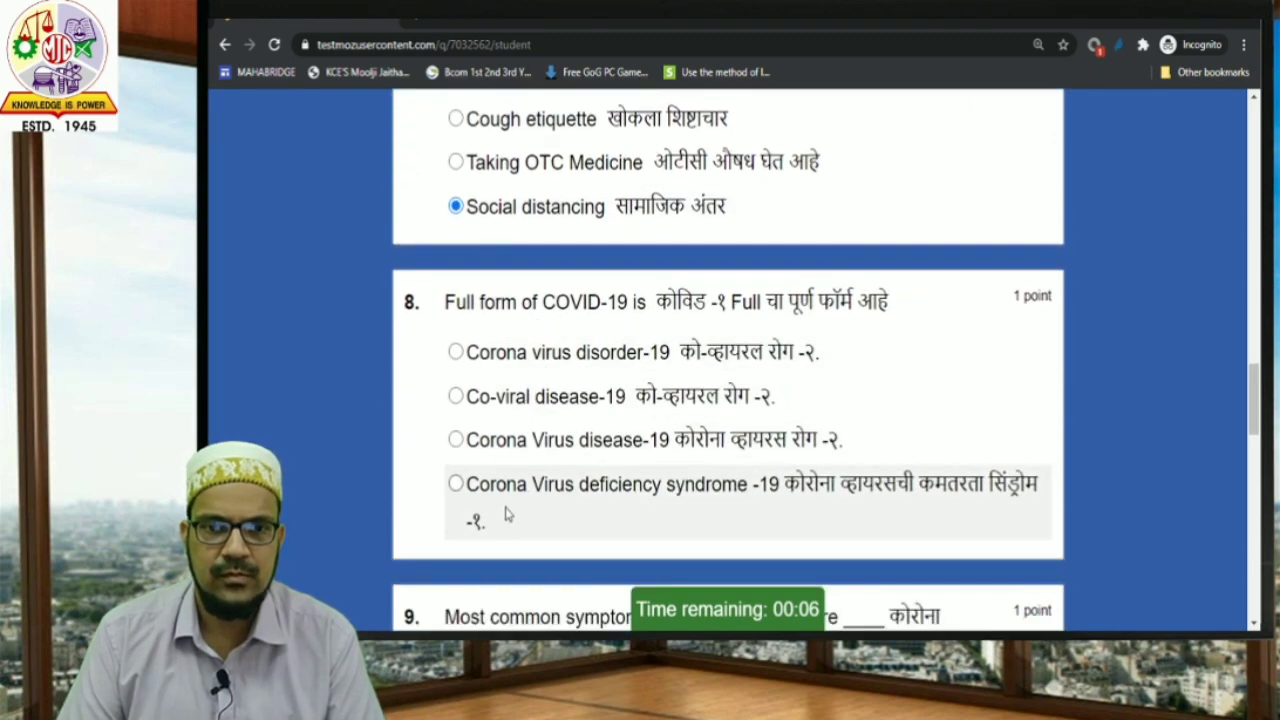
{"action": "left_click", "coordinate": [463, 455]}
{"action": "scroll", "coordinate": [465, 458], "scroll_direction": "down", "scroll_amount": 4}
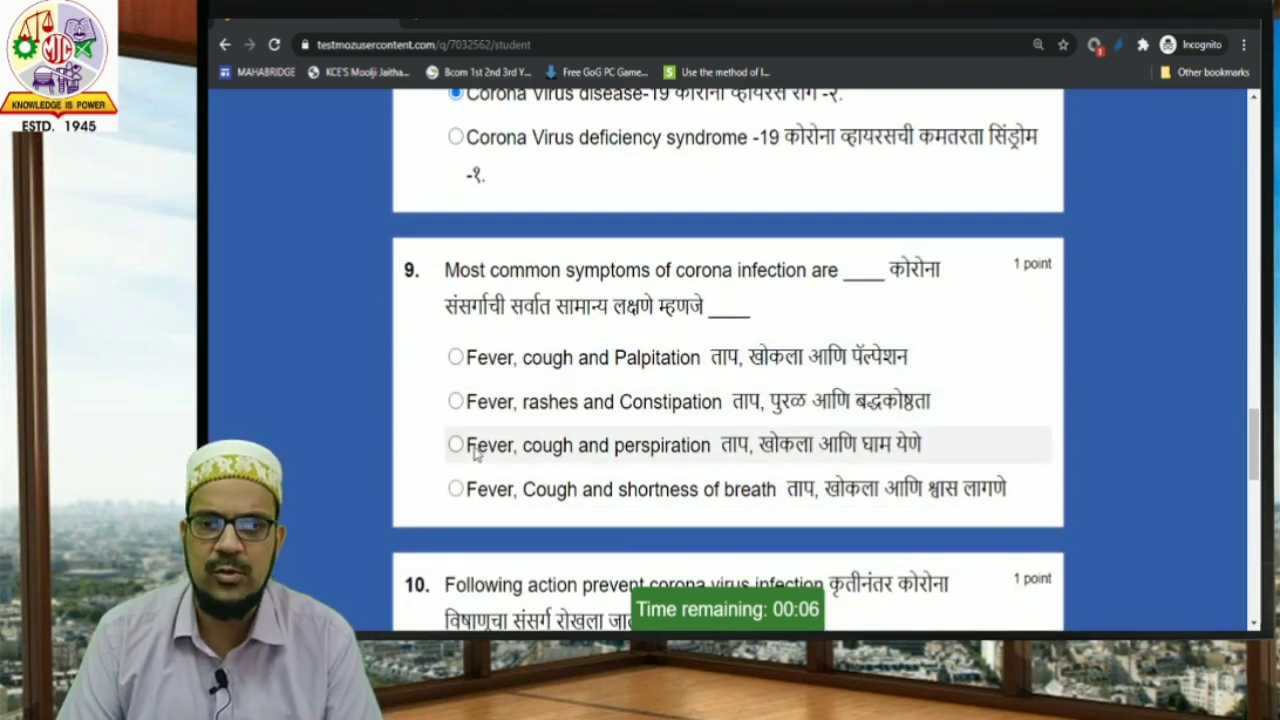
{"action": "left_click", "coordinate": [475, 489]}
{"action": "scroll", "coordinate": [480, 482], "scroll_direction": "down", "scroll_amount": 3}
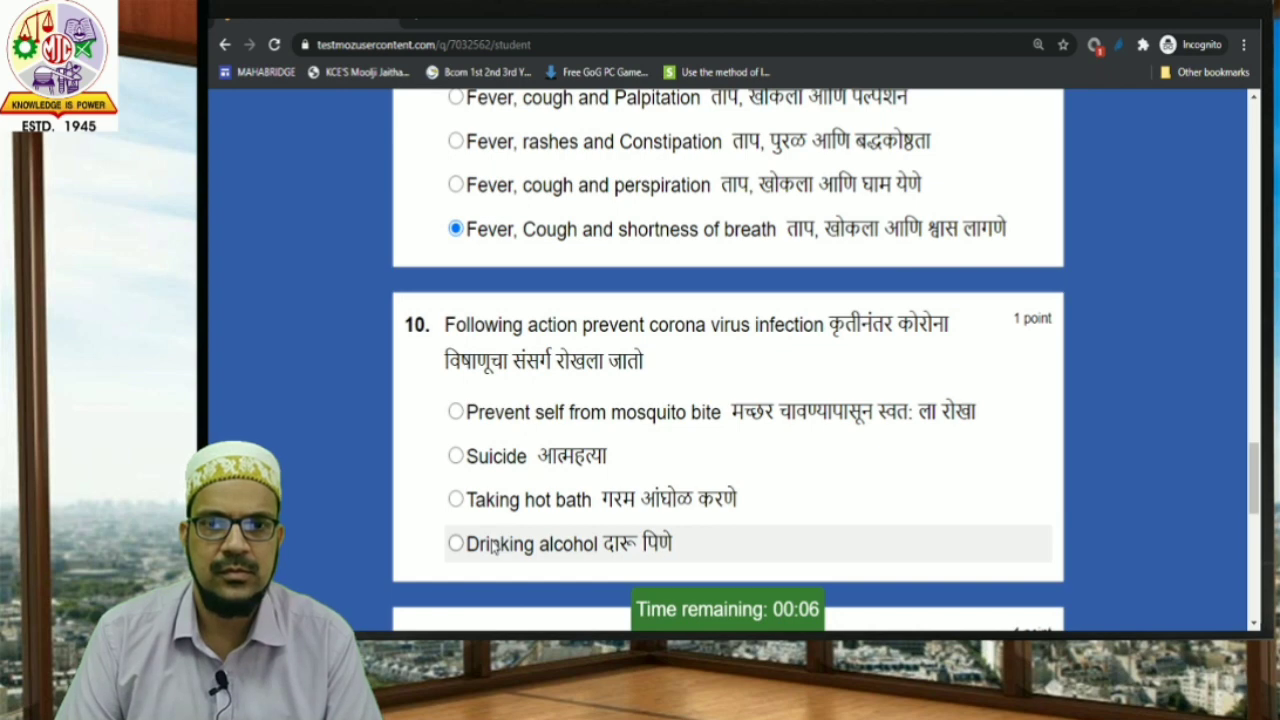
{"action": "scroll", "coordinate": [493, 548], "scroll_direction": "down", "scroll_amount": 2}
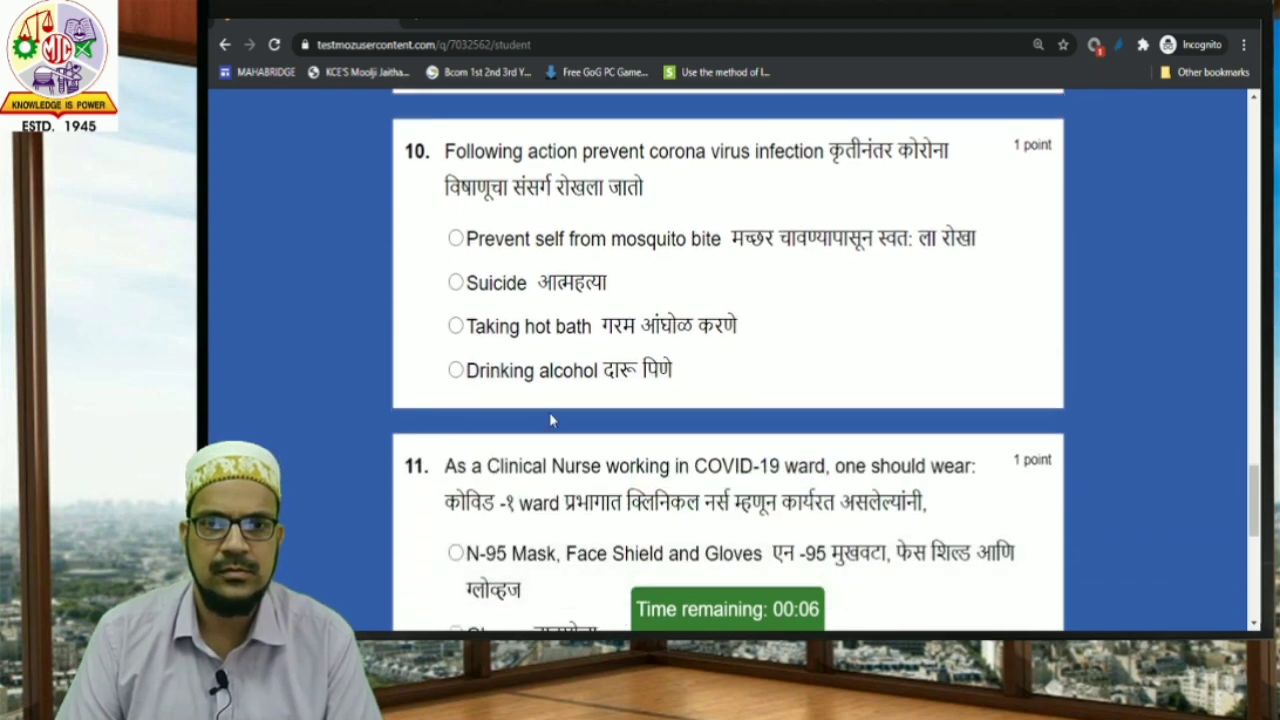
{"action": "left_click", "coordinate": [538, 326]}
{"action": "scroll", "coordinate": [700, 425], "scroll_direction": "down", "scroll_amount": 3}
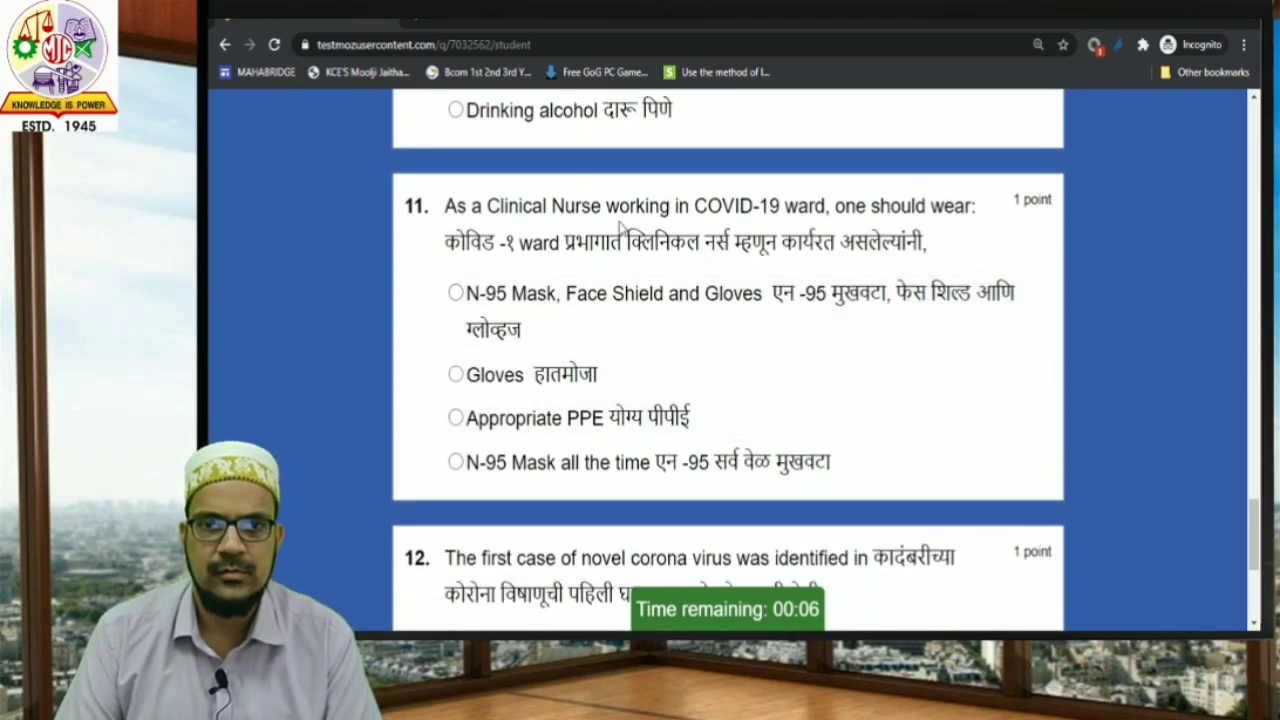
Answer N-95 Mask, Face Shield and Gloves and Wuhan, Hubei, then submit the quiz.
{"action": "left_click", "coordinate": [505, 312]}
{"action": "scroll", "coordinate": [500, 330], "scroll_direction": "down", "scroll_amount": 3}
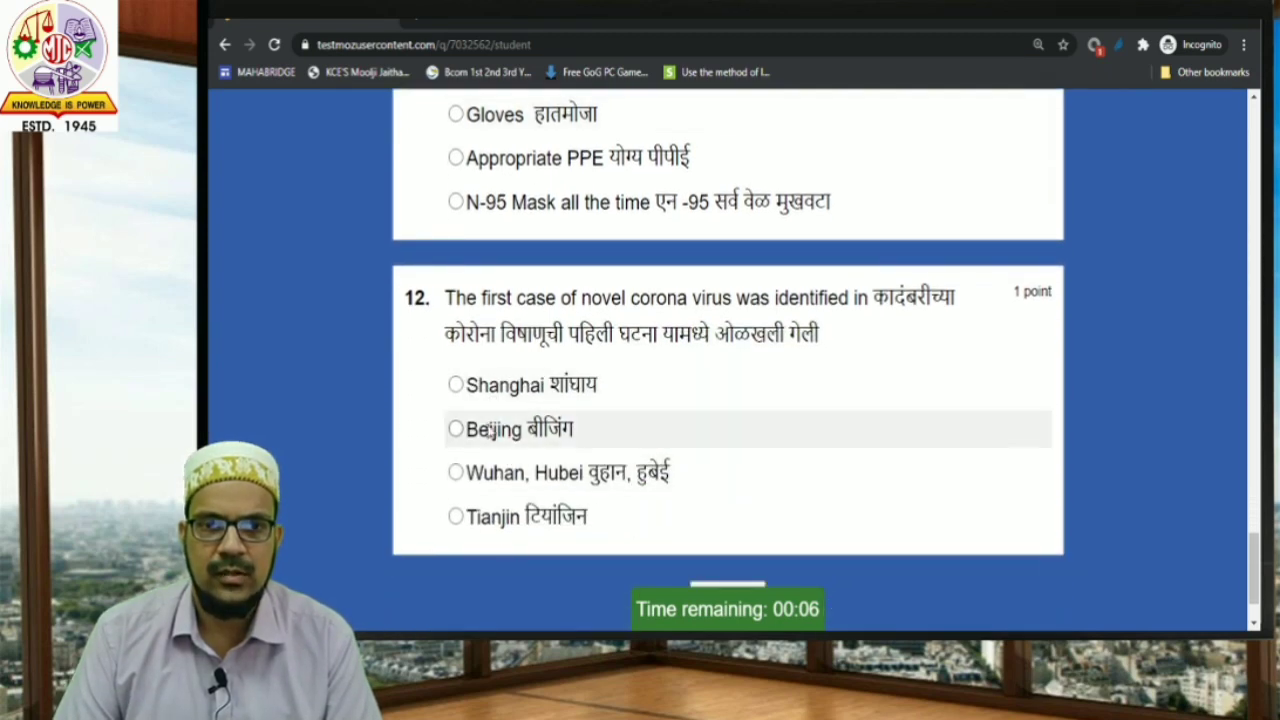
{"action": "left_click", "coordinate": [489, 477]}
{"action": "scroll", "coordinate": [500, 430], "scroll_direction": "down", "scroll_amount": 2}
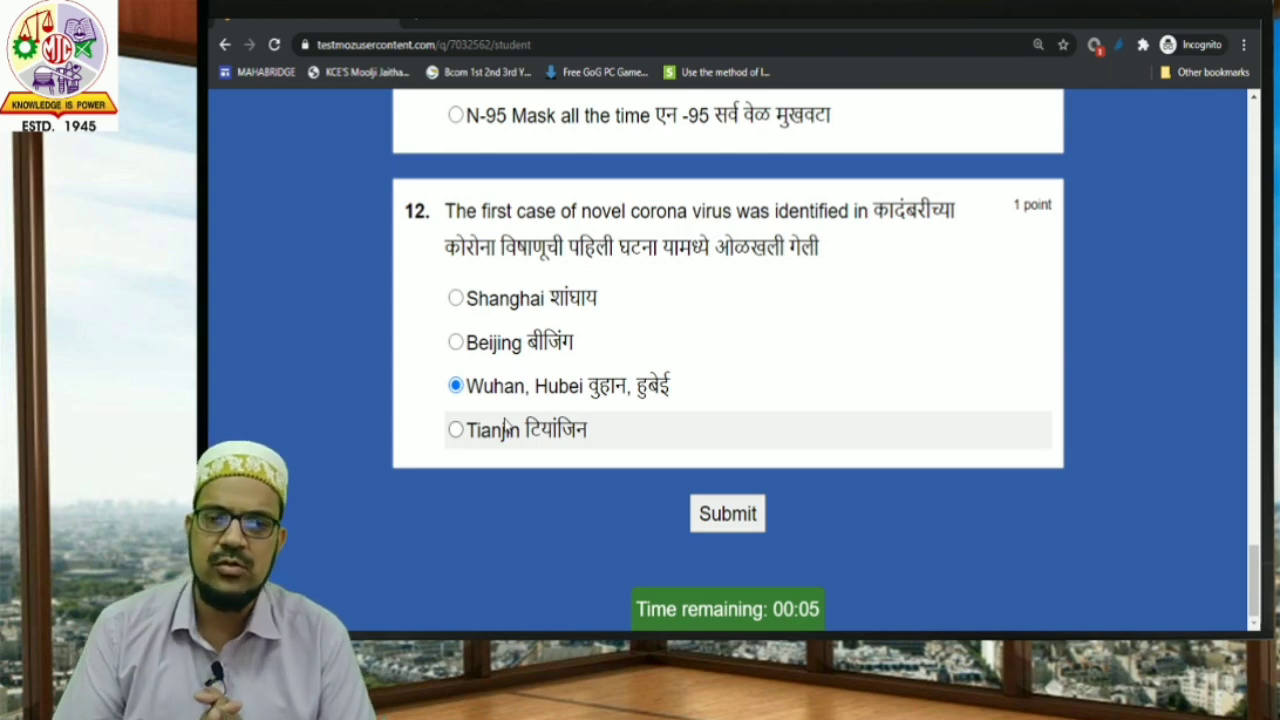
{"action": "left_click", "coordinate": [729, 518]}
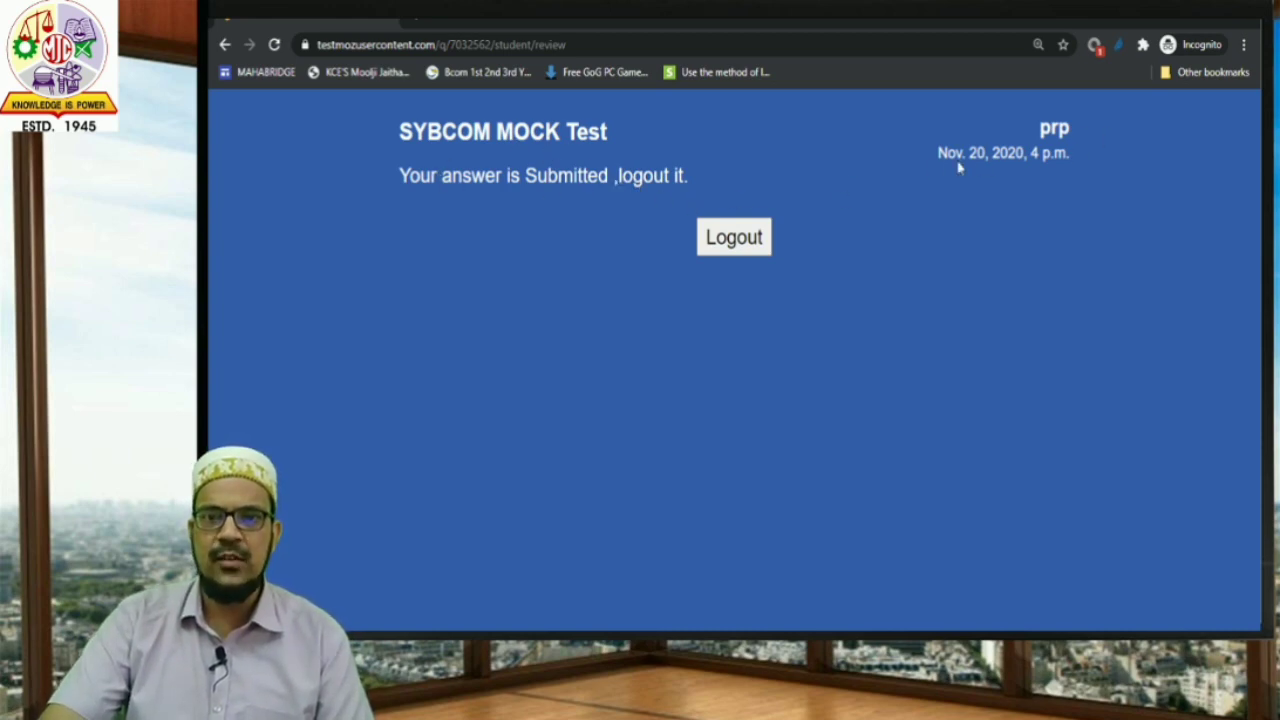
Log out, then re-enter the test password to confirm a retake is refused.
{"action": "left_click", "coordinate": [752, 246]}
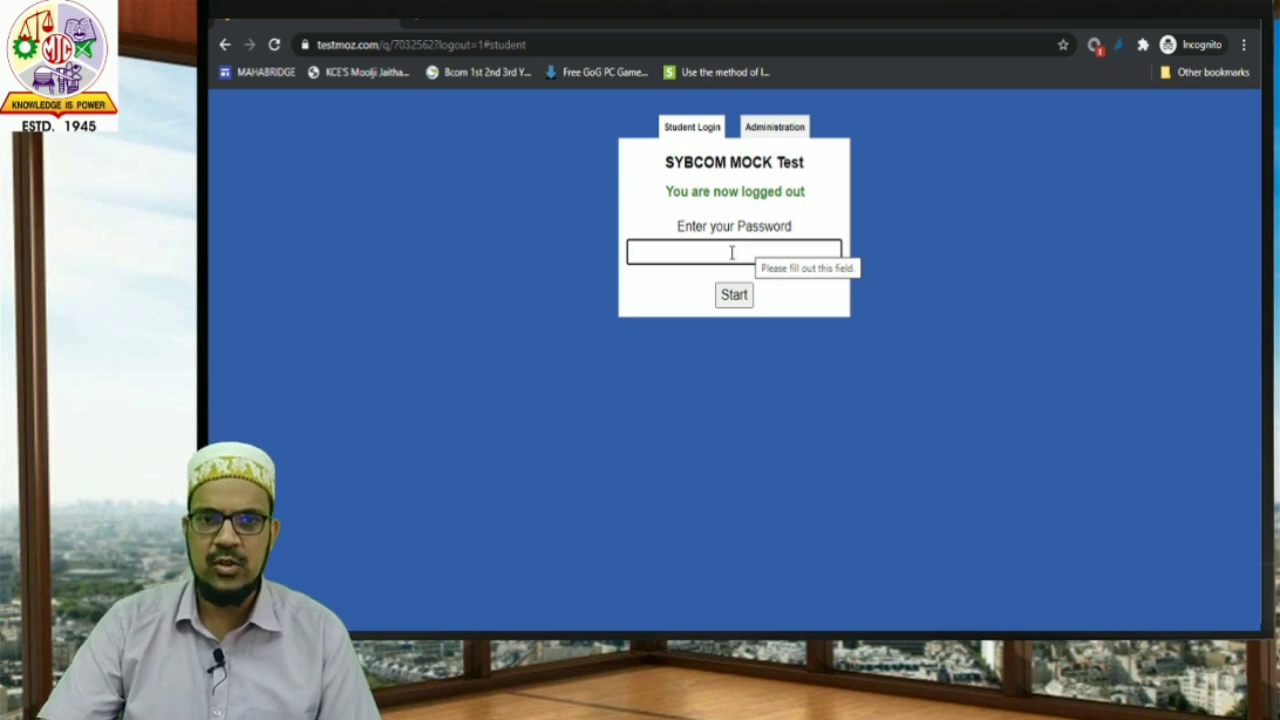
{"action": "left_click", "coordinate": [733, 252]}
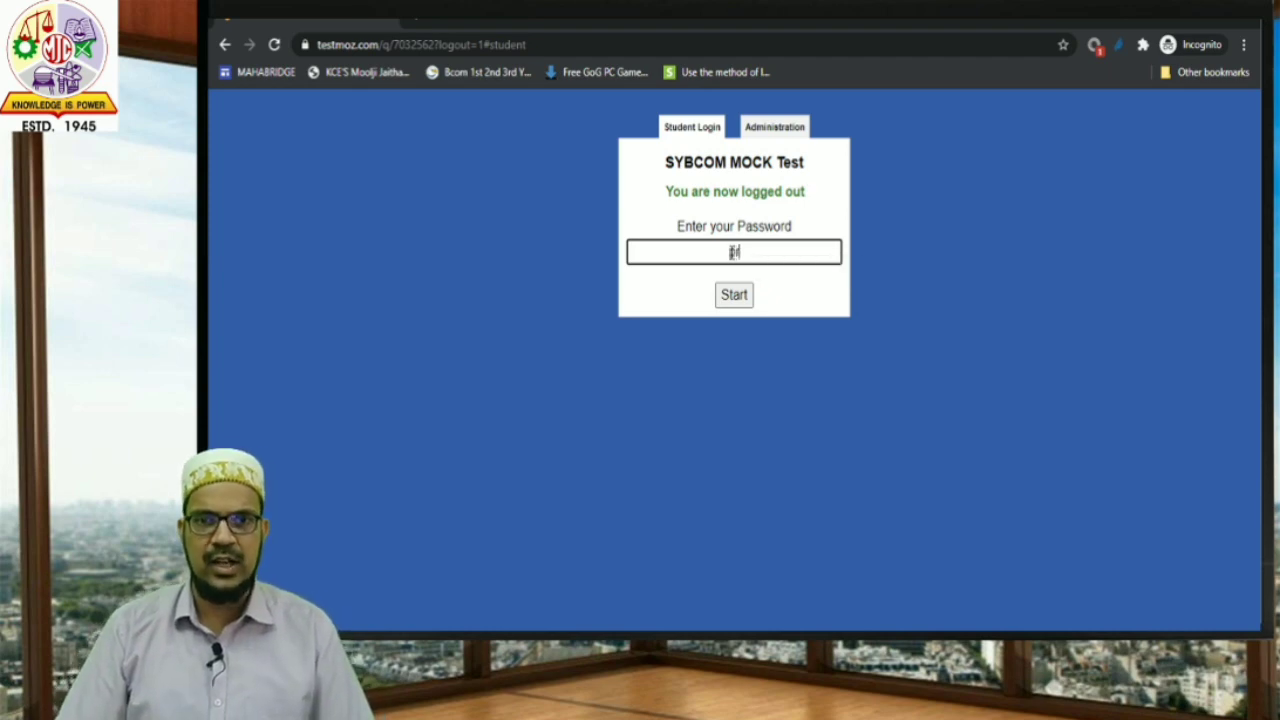
{"action": "key", "text": "Return"}
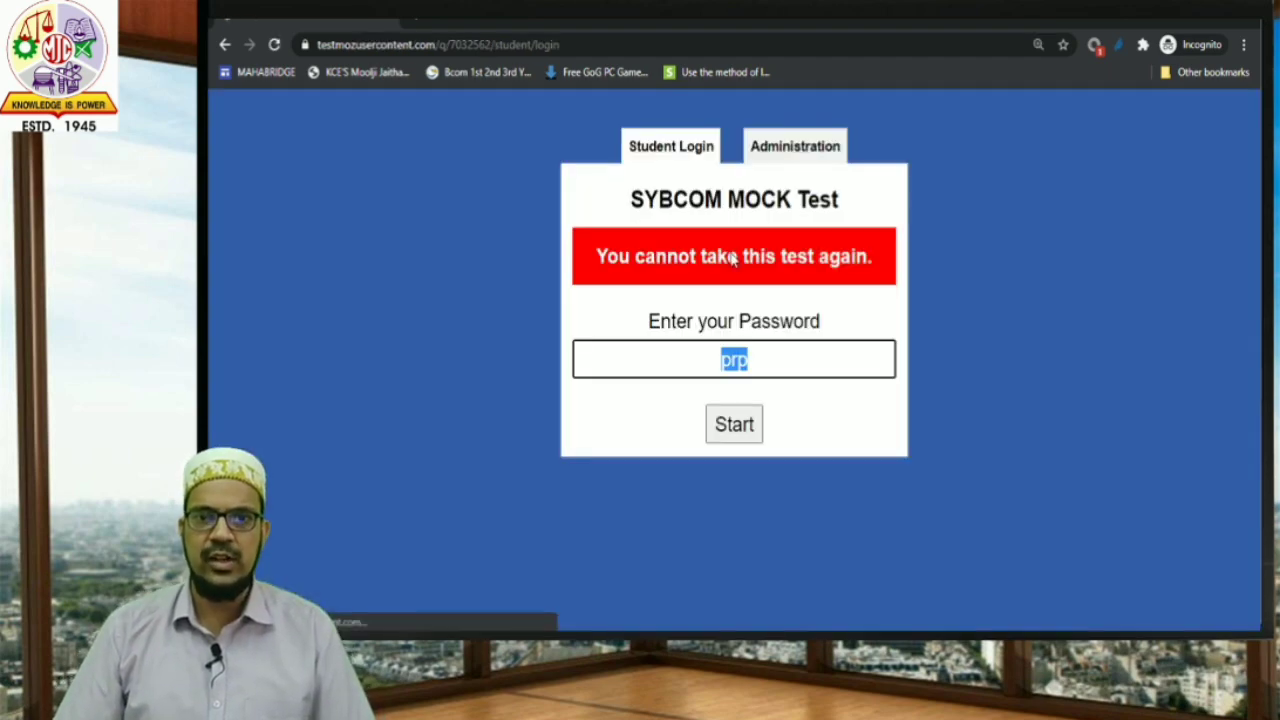